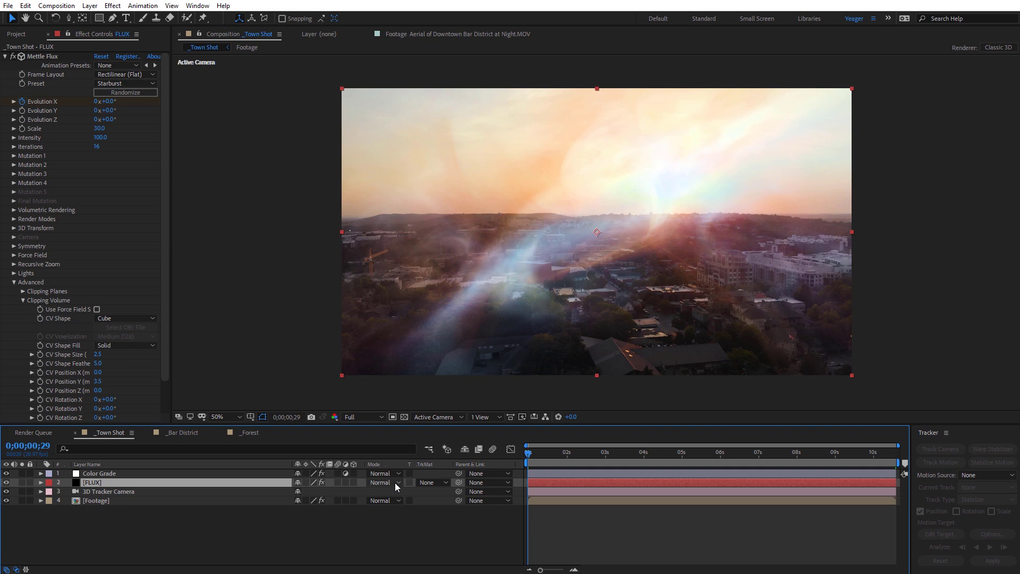
Set the blending mode of the FLUX layer to Add
click(395, 482)
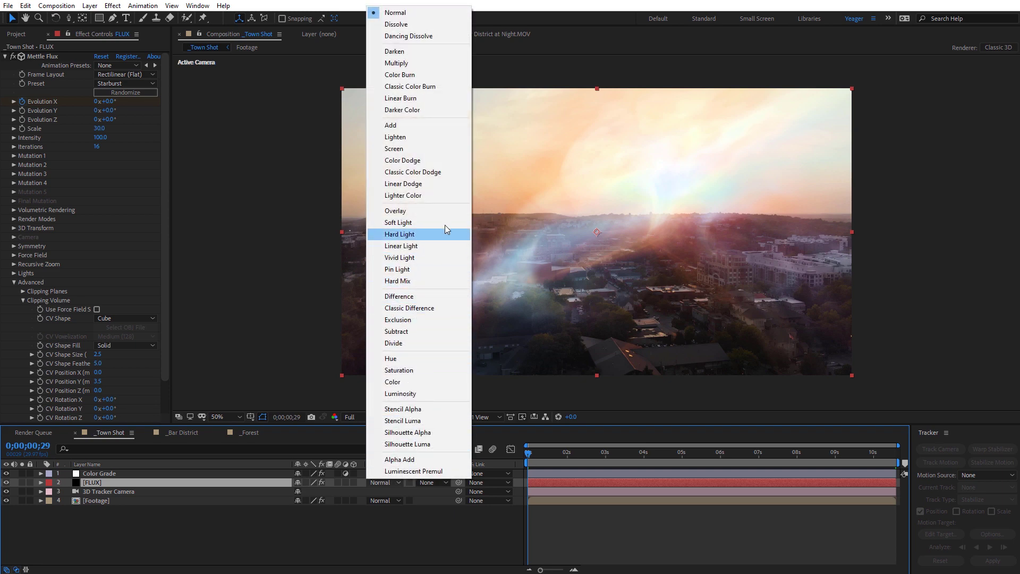
click(435, 129)
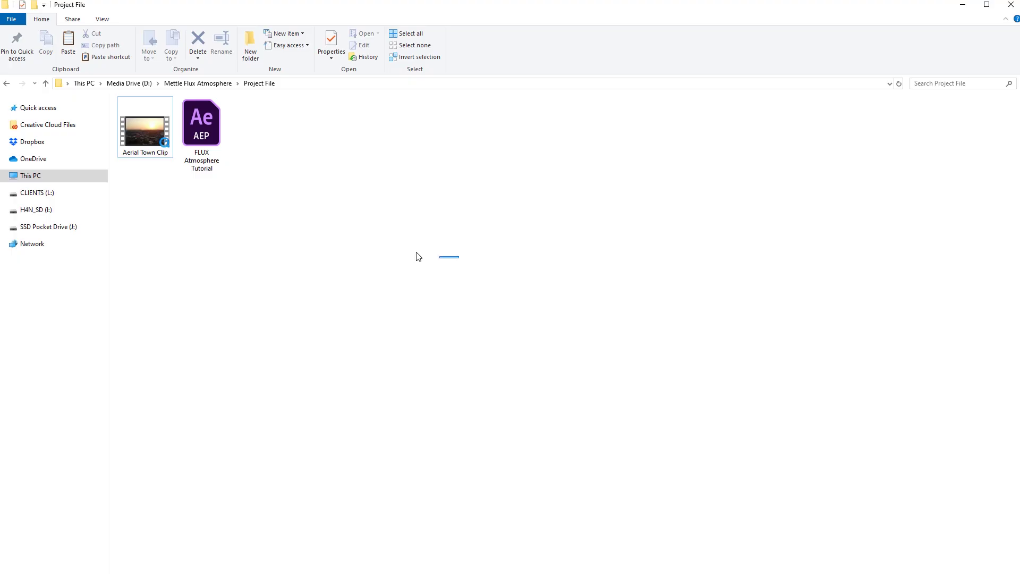
drag(458, 257, 143, 151)
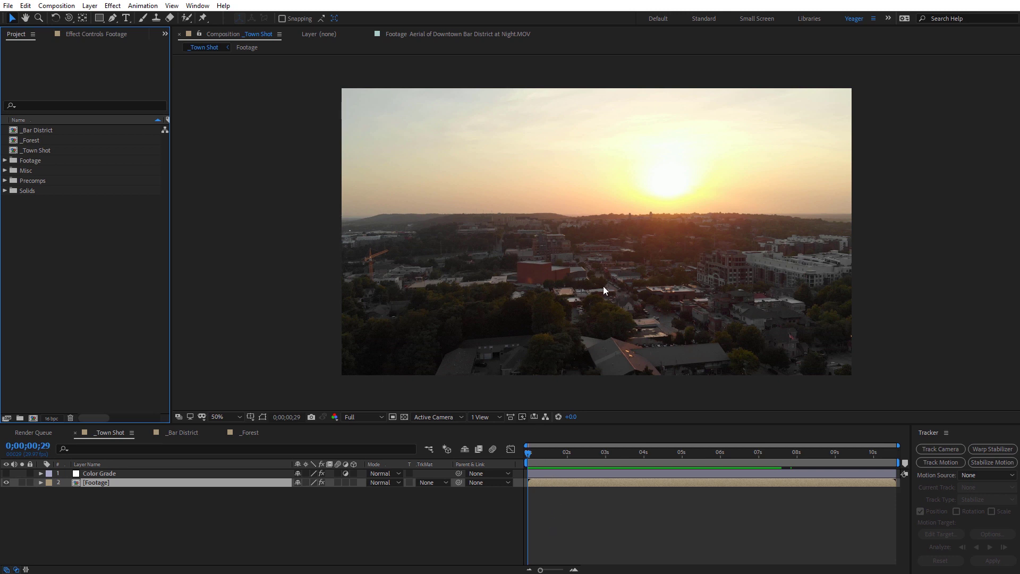
mouse_move(529, 455)
mouse_down()
mouse_move(727, 457)
mouse_move(528, 458)
mouse_up()
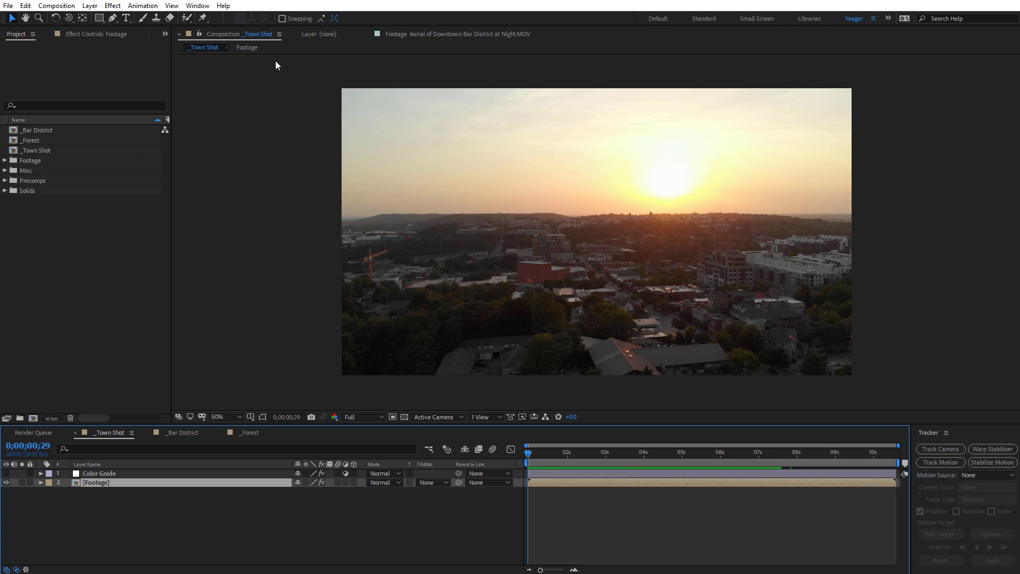
Camera-track the Footage layer in the _Town Shot composition and create a 3D tracker camera from the solved points
click(201, 8)
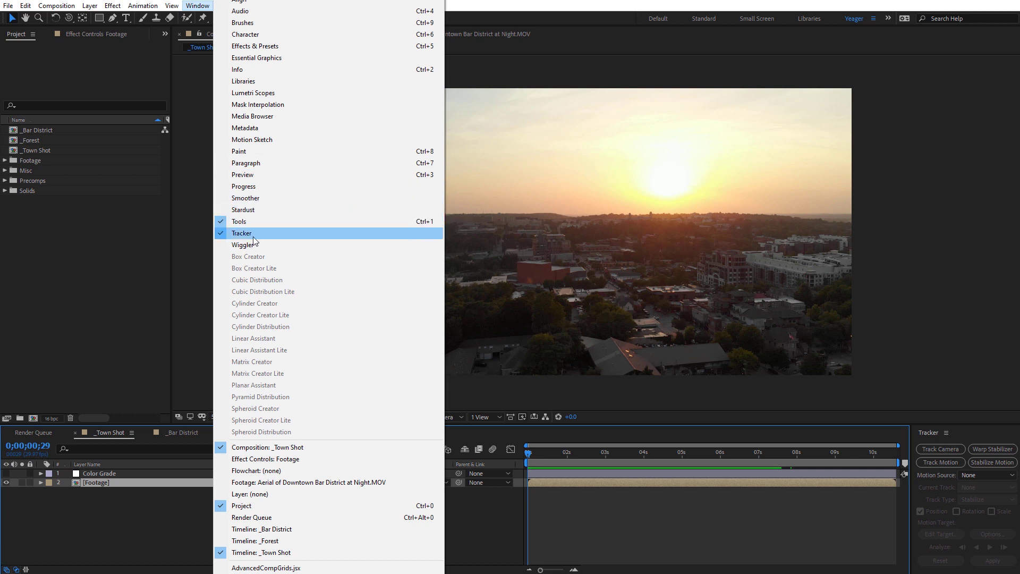
click(130, 500)
click(119, 485)
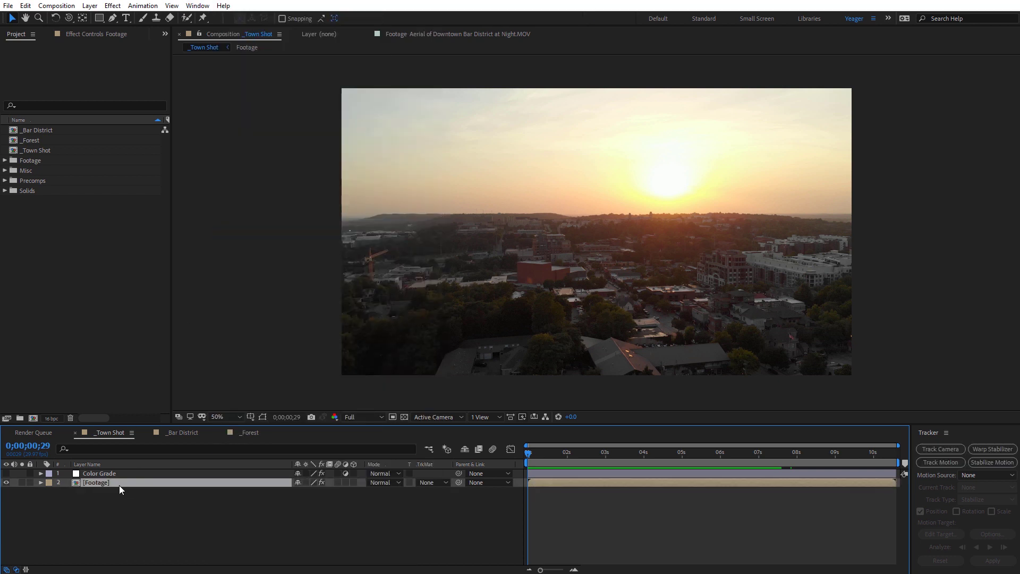
click(938, 448)
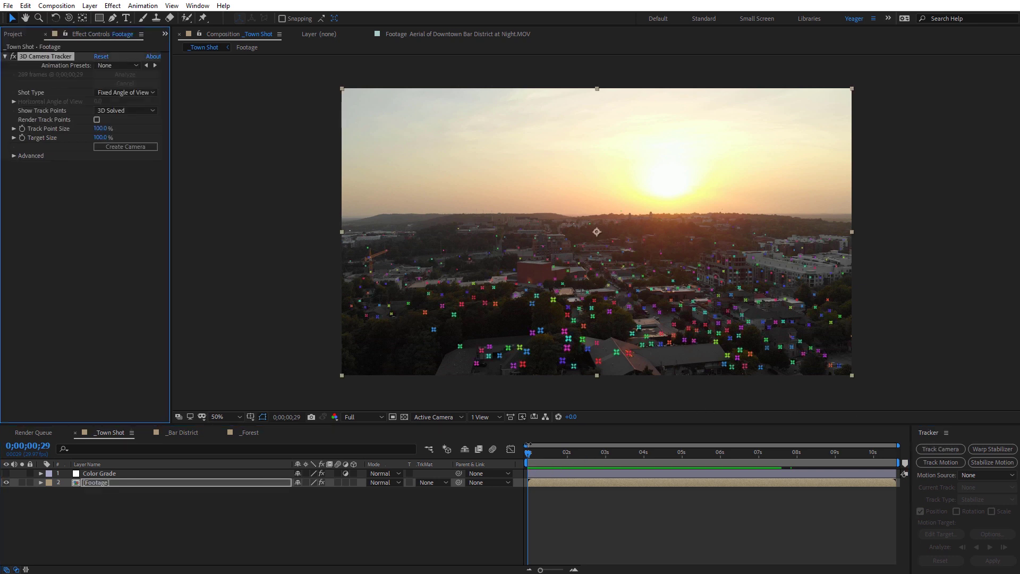
click(529, 454)
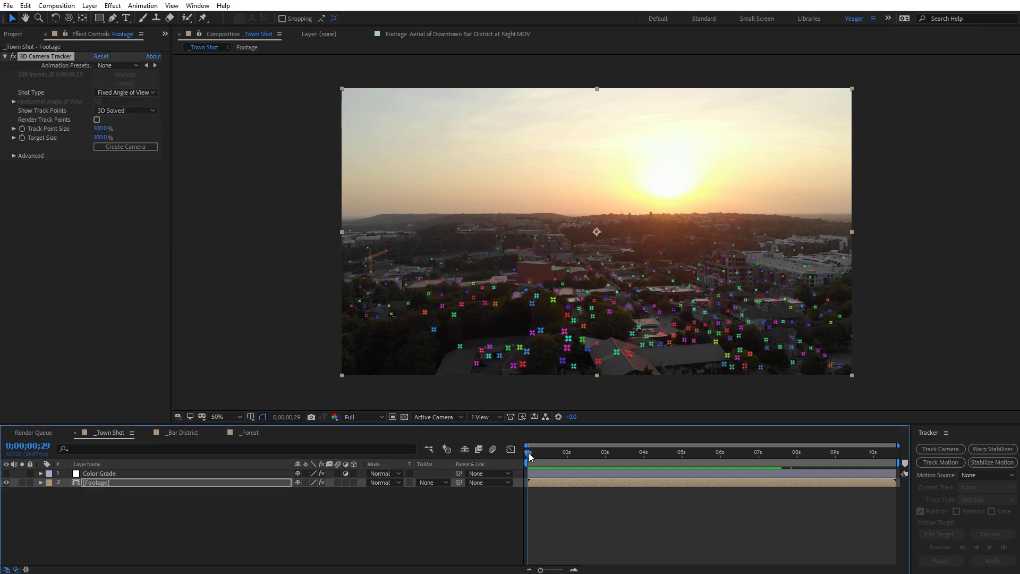
mouse_move(529, 454)
mouse_down()
mouse_move(758, 470)
mouse_move(528, 463)
mouse_up()
click(136, 149)
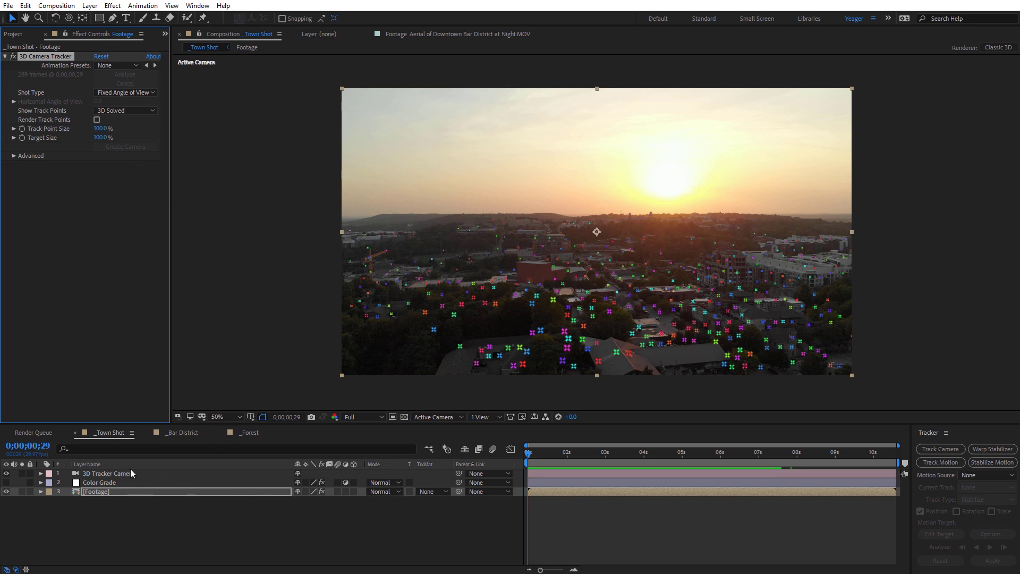
Create a black solid named FLUX at composition size
right_click(263, 197)
mouse_move(284, 206)
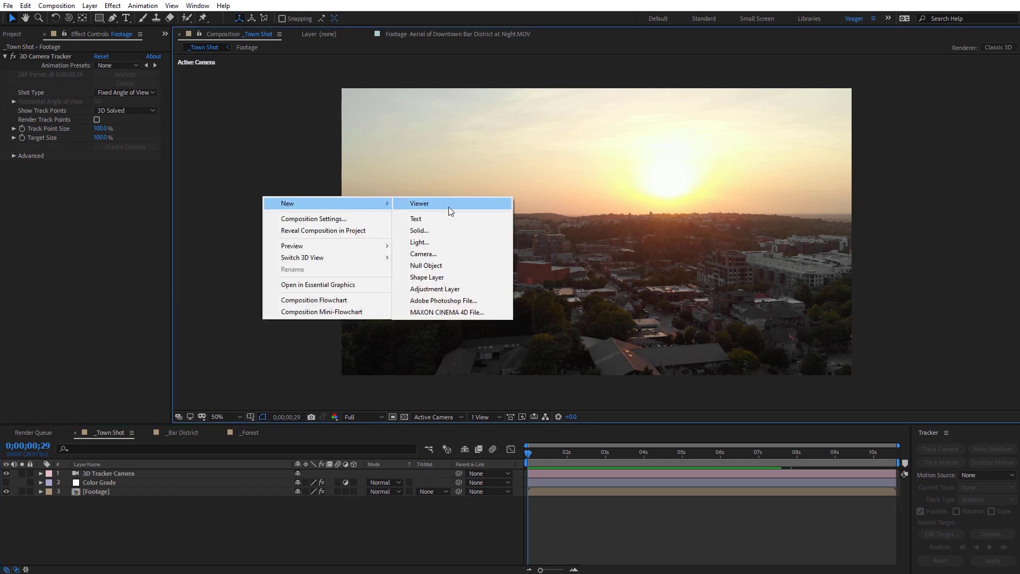
click(461, 231)
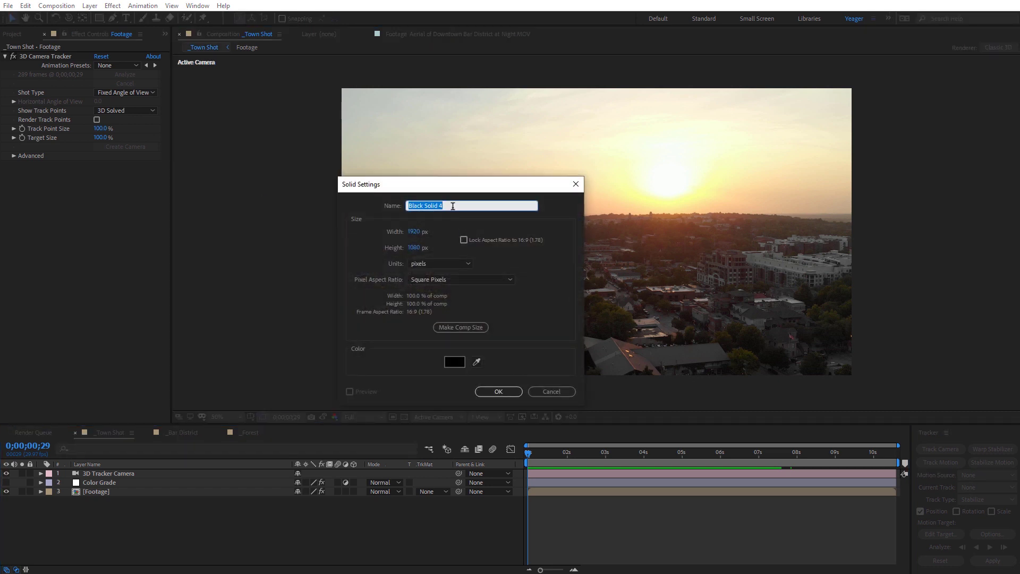
text(FLUX)
click(469, 330)
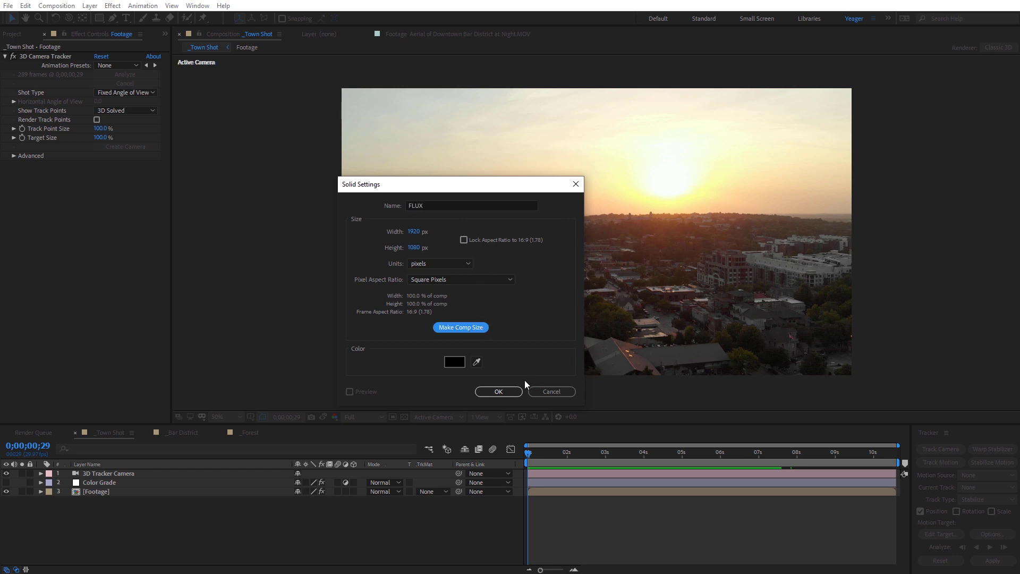
click(508, 390)
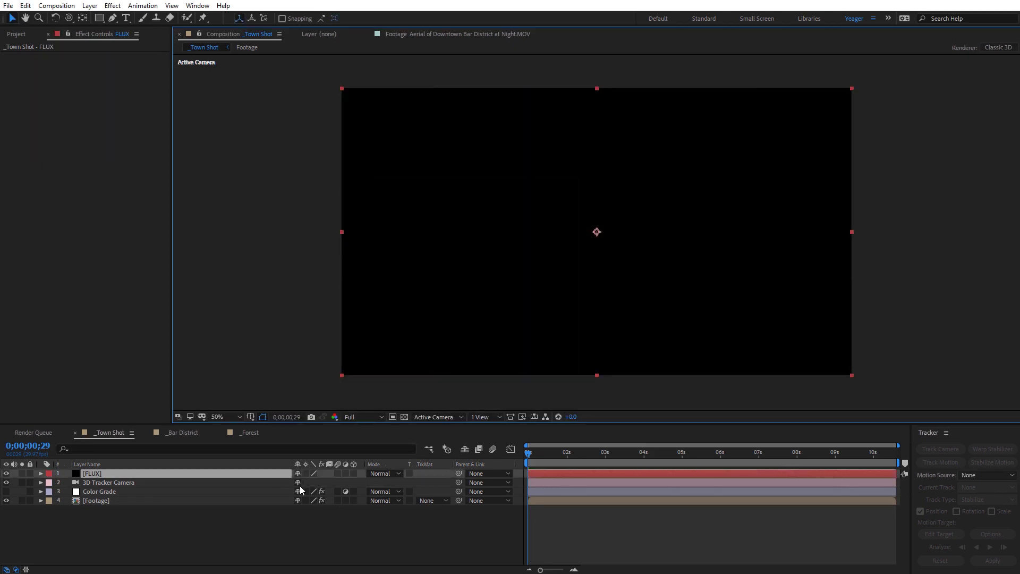
Apply the Mettle Flux effect to the FLUX solid and choose its Starburst preset
click(118, 10)
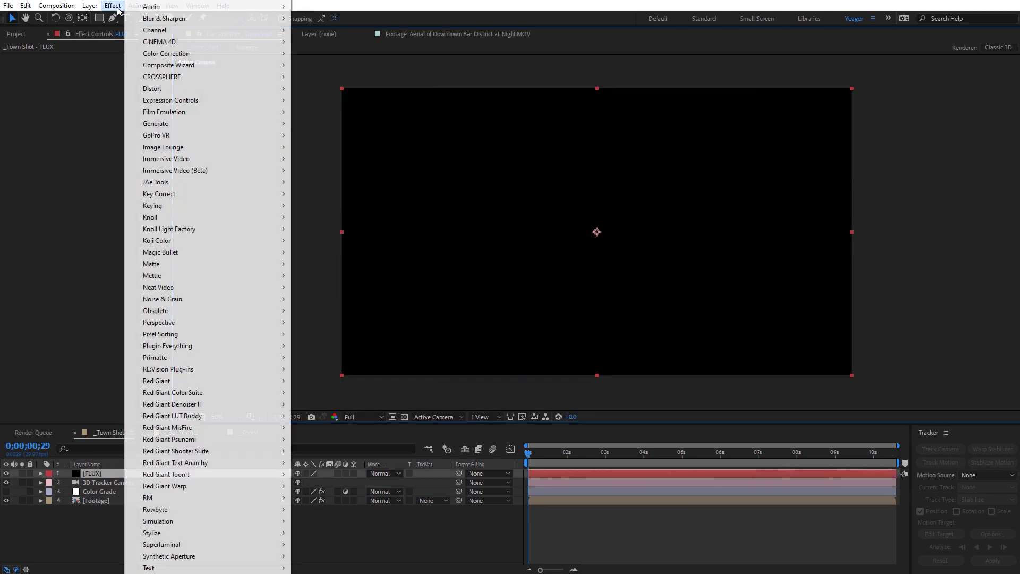
mouse_move(182, 275)
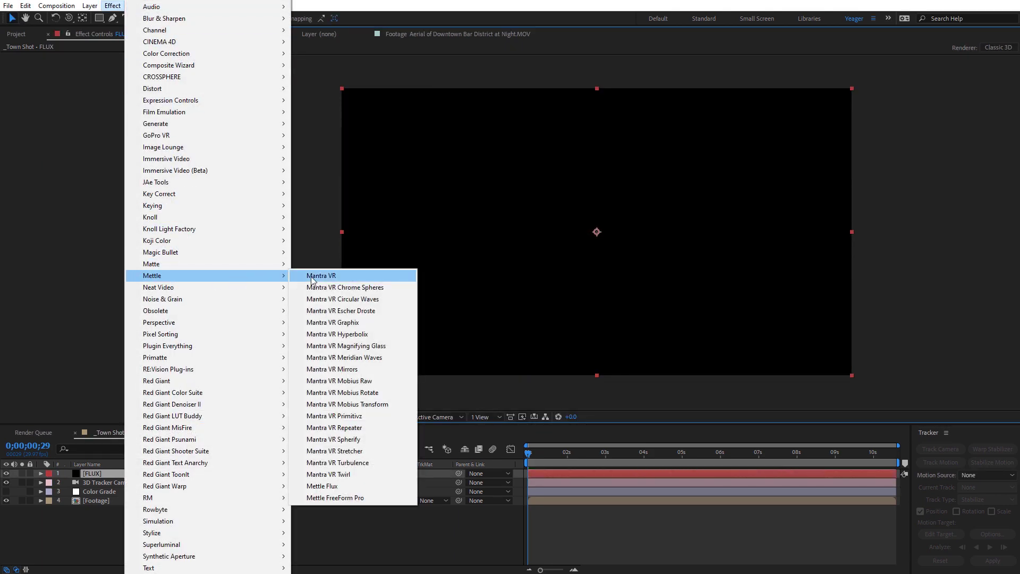
click(350, 488)
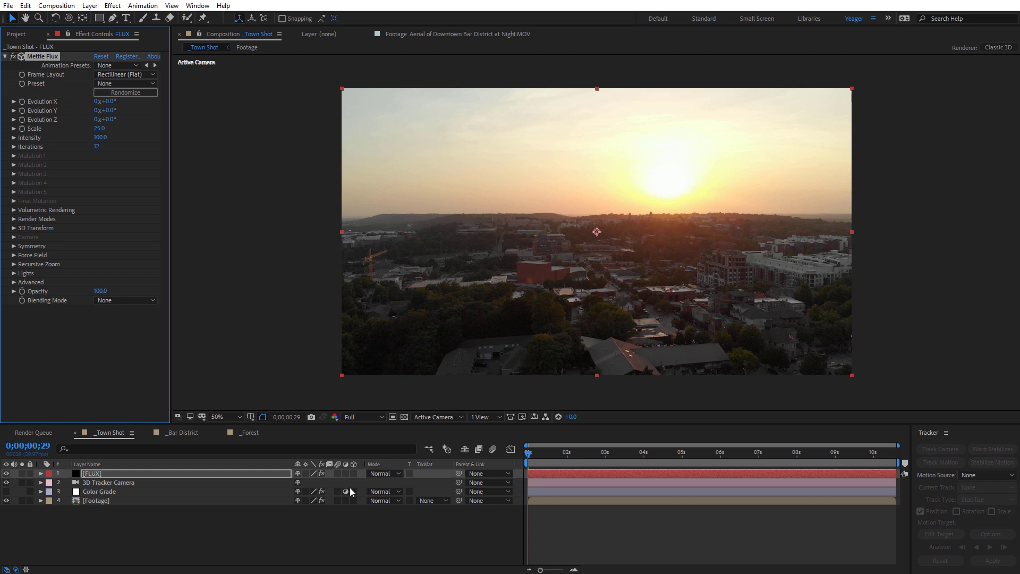
click(104, 85)
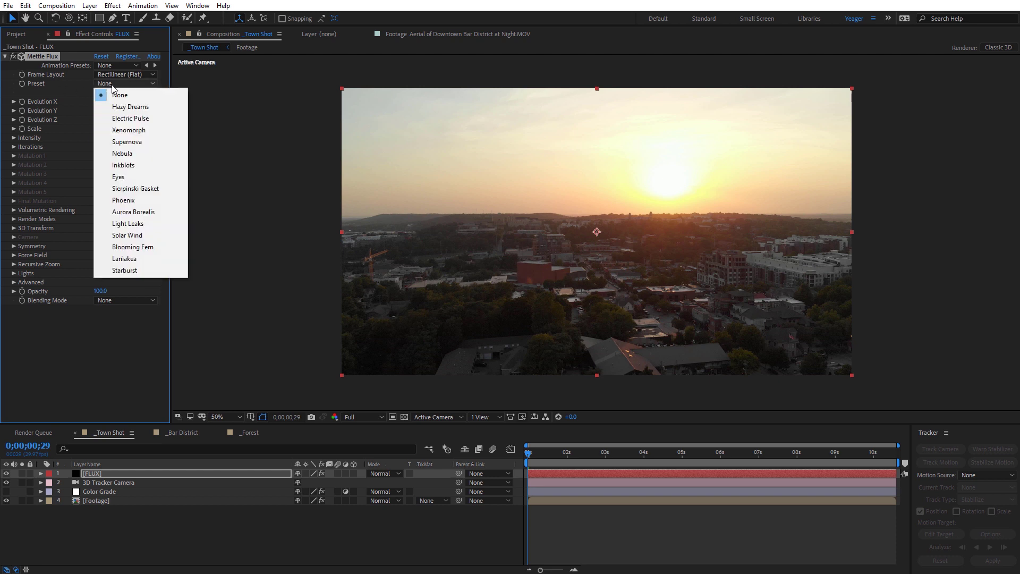
click(148, 271)
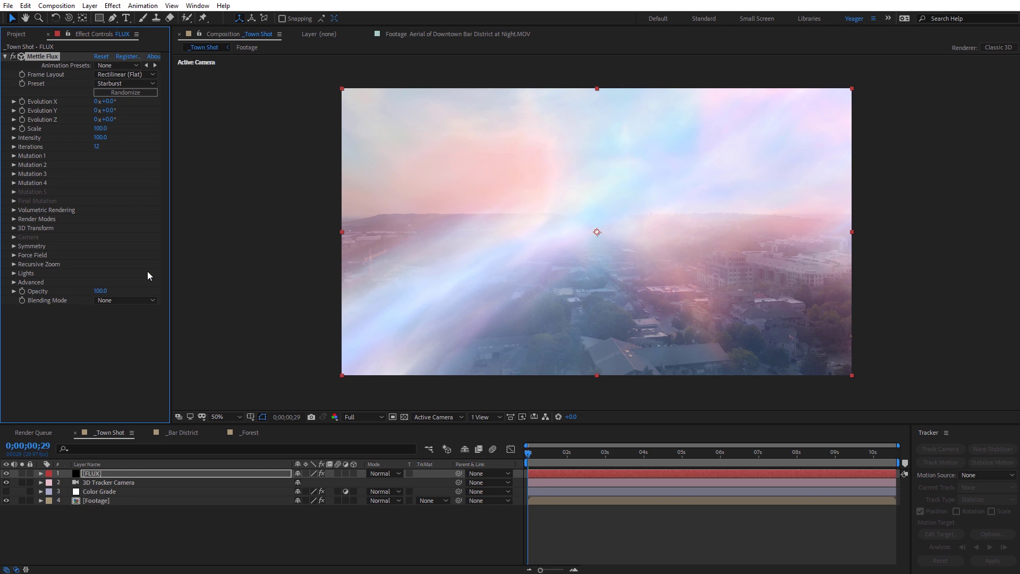
Examine the Flux volume and the tracker camera's place inside it from Custom View 1, and return to the Active Camera view
click(433, 417)
click(460, 529)
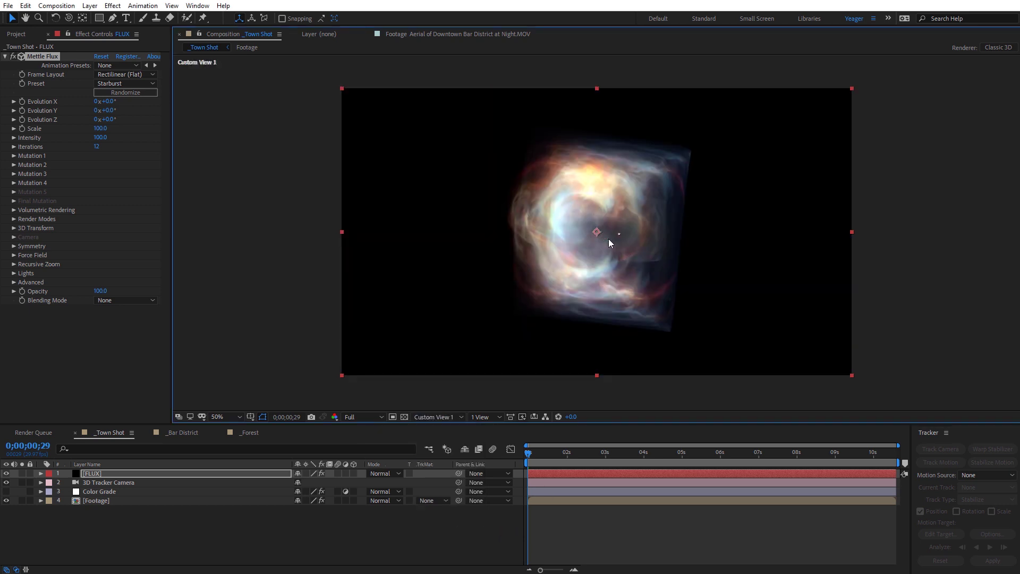
key(c)
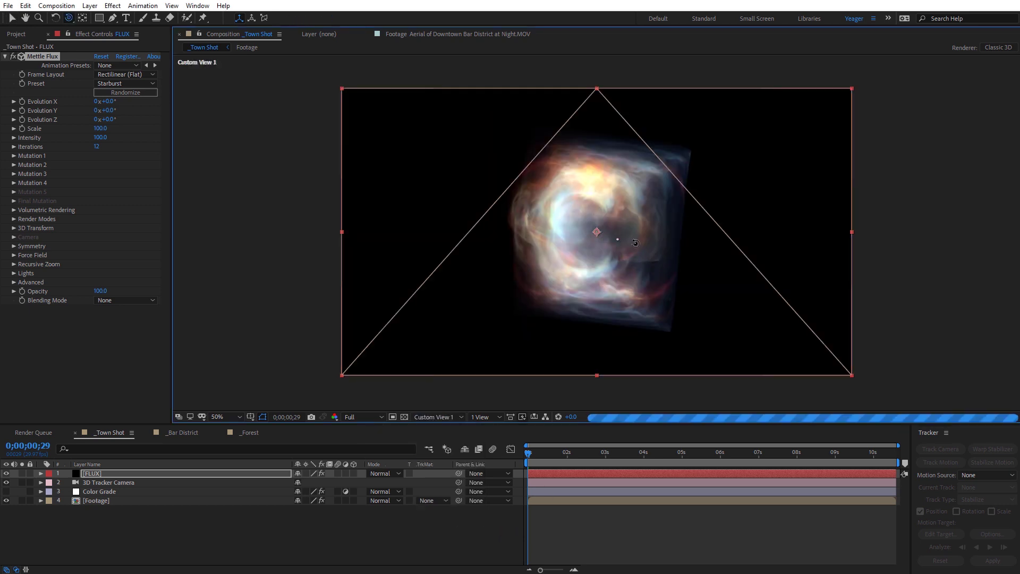
drag(620, 245, 627, 279)
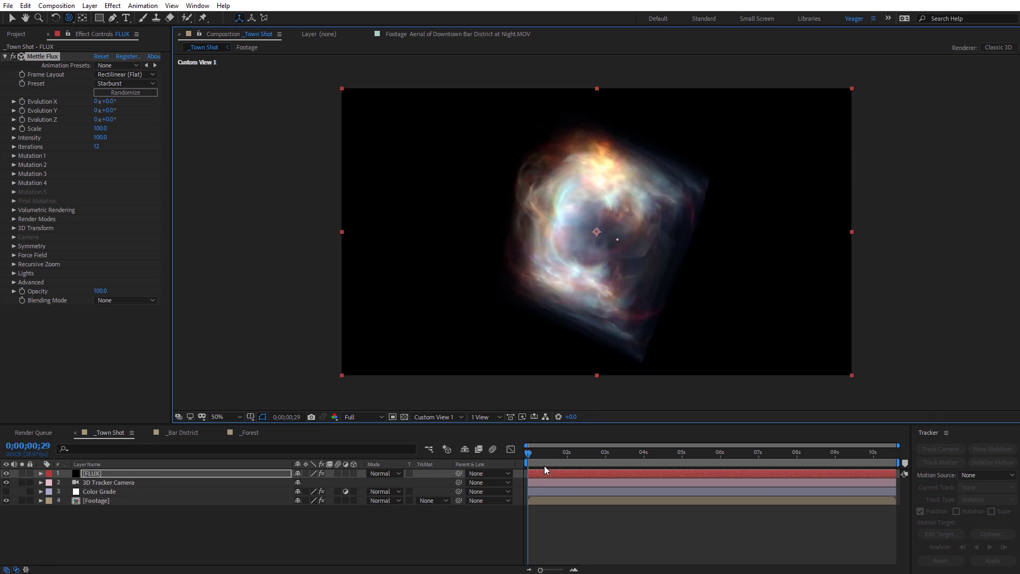
click(539, 483)
key(period)
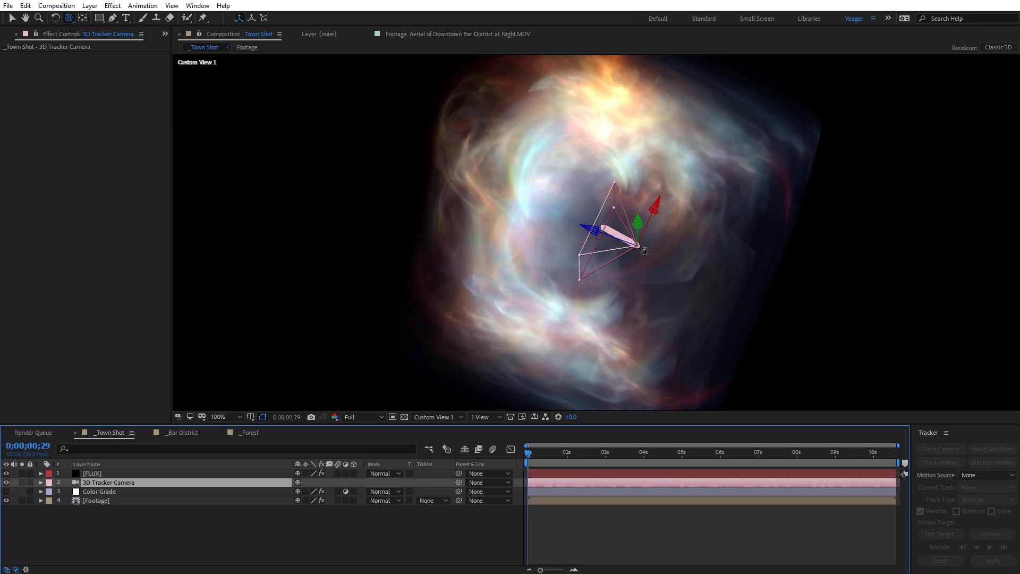
click(454, 415)
click(457, 428)
scroll(611, 384, down, 2)
key(v)
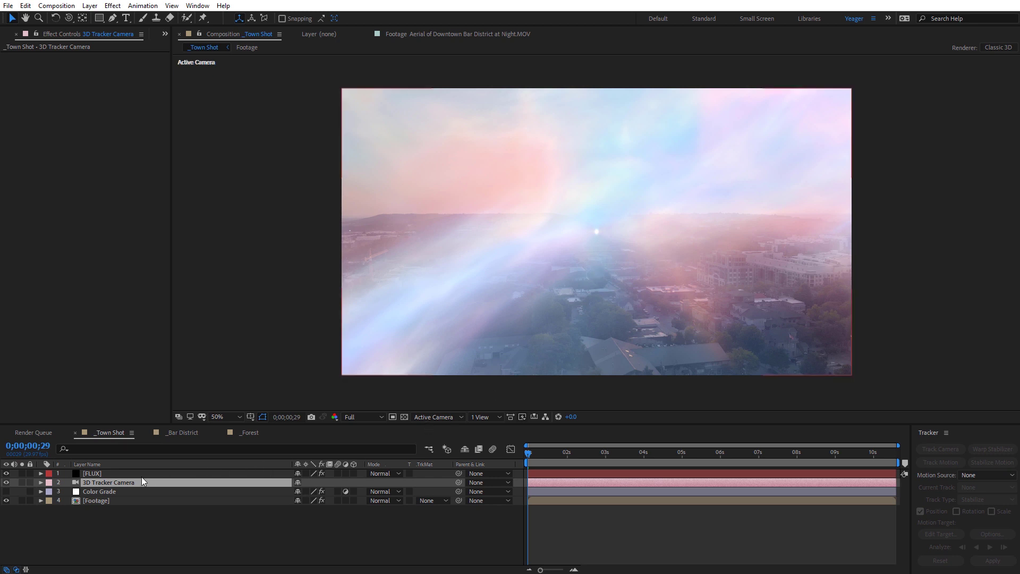
Change the Mutation 4 variation of the FLUX layer's effect to Sinusoidal
click(90, 473)
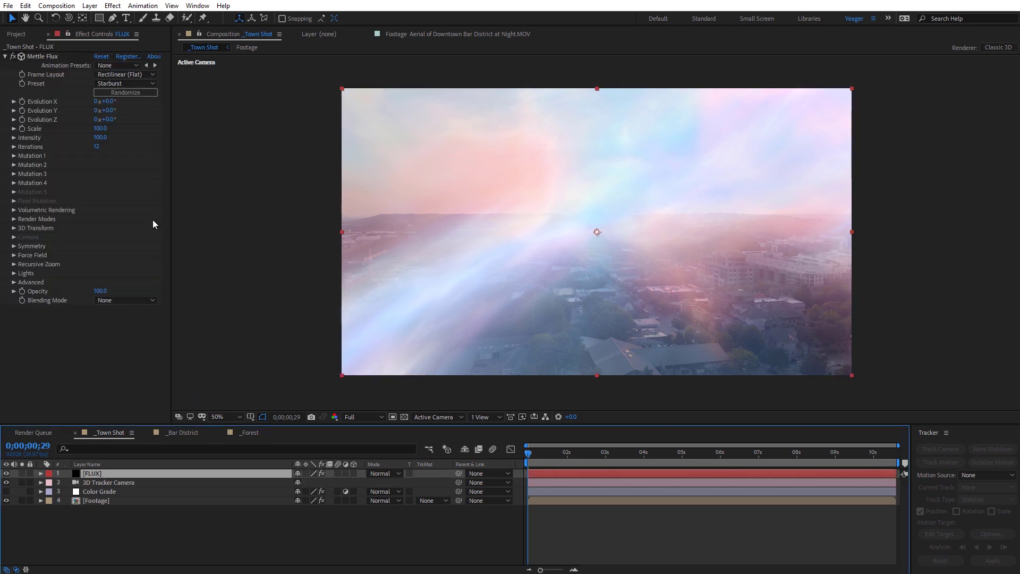
click(15, 183)
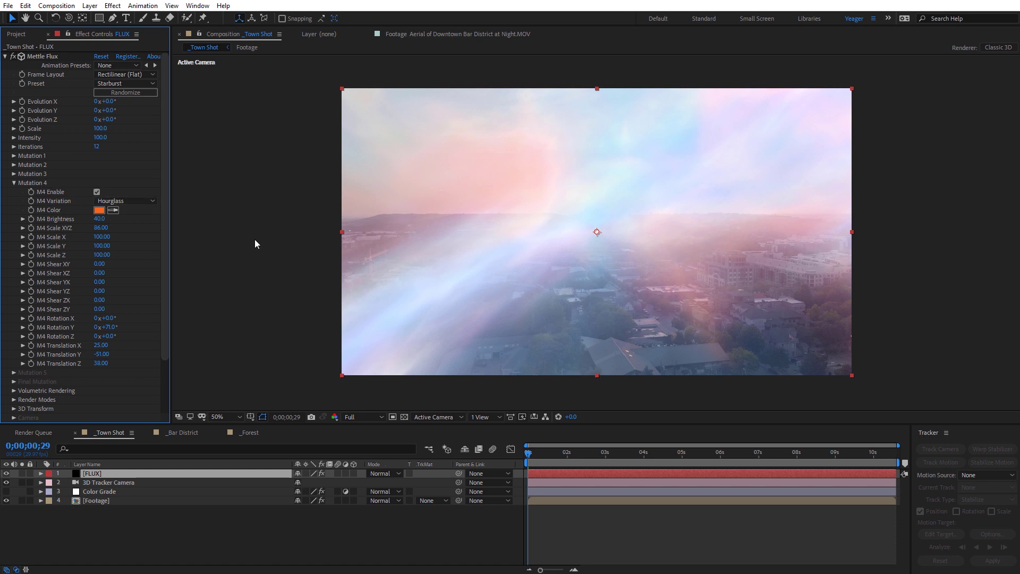
click(299, 289)
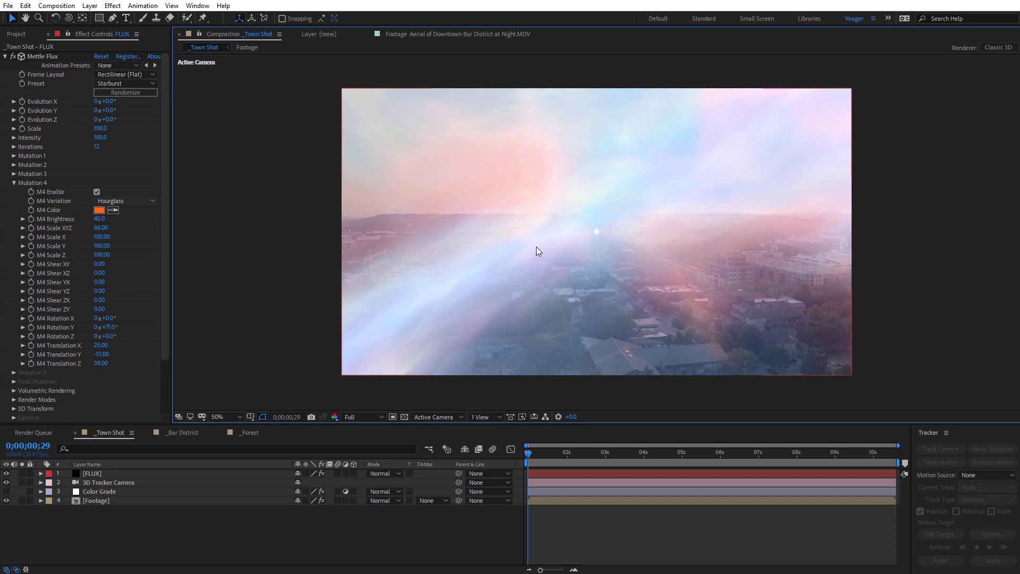
click(152, 201)
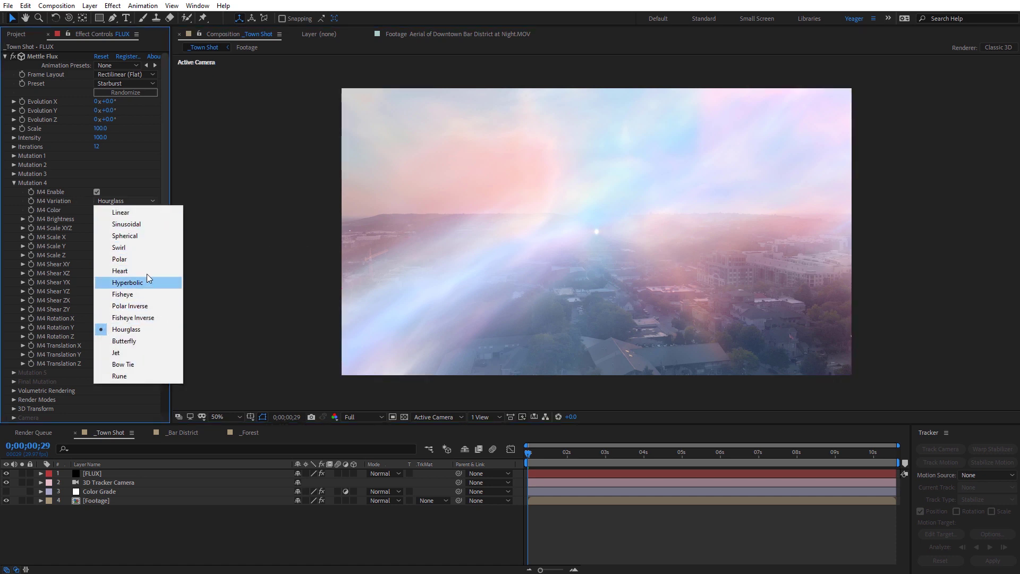
click(144, 227)
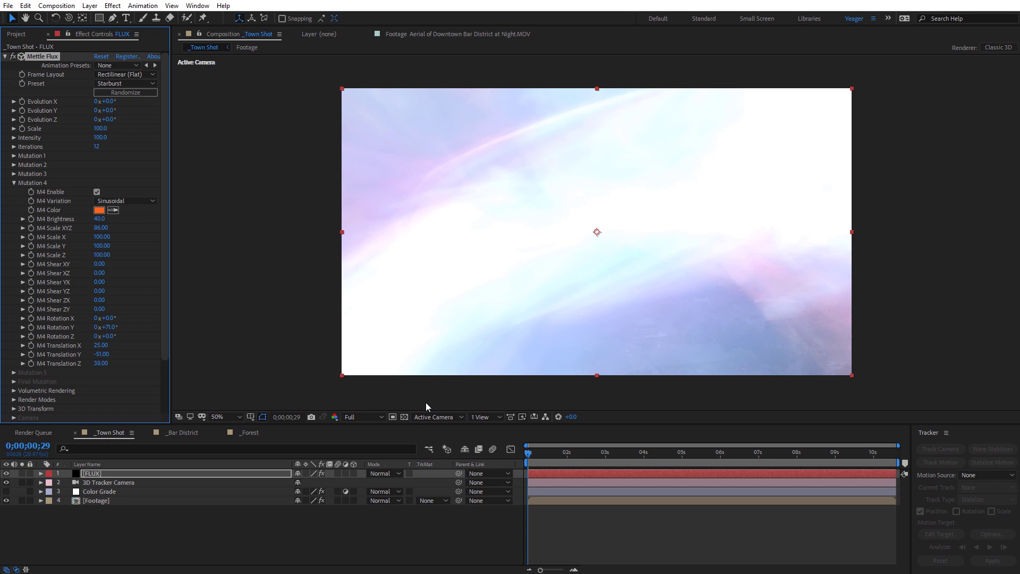
Set the Flux effect's Scale to 30 and its Iterations to 16
click(105, 129)
text(30)
key(Return)
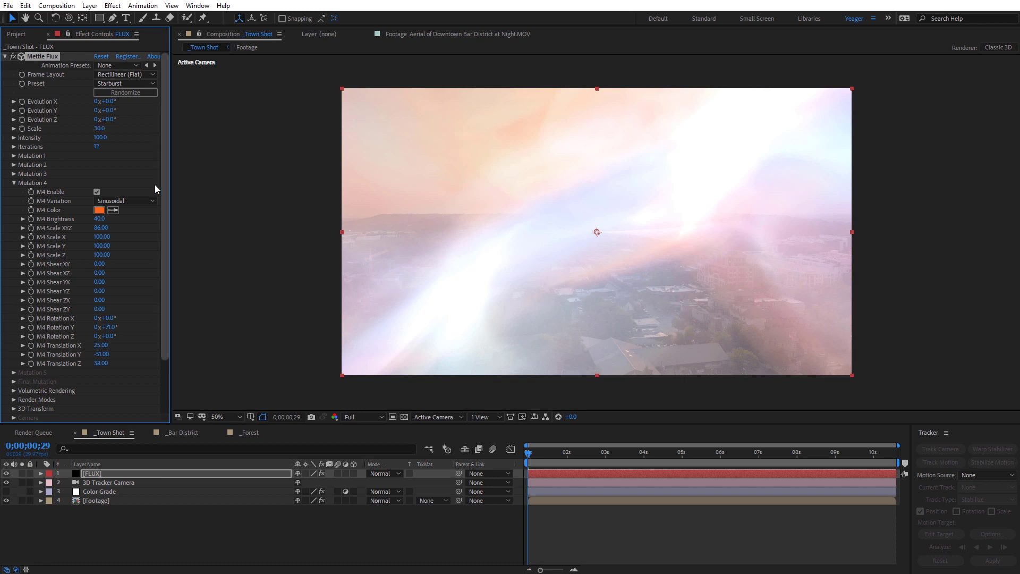
click(96, 148)
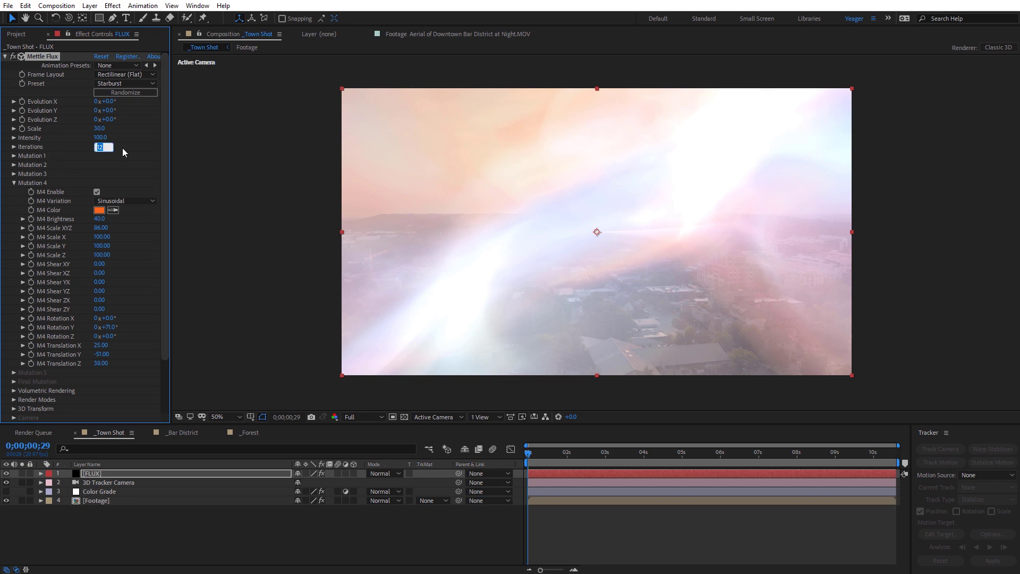
text(16)
key(Return)
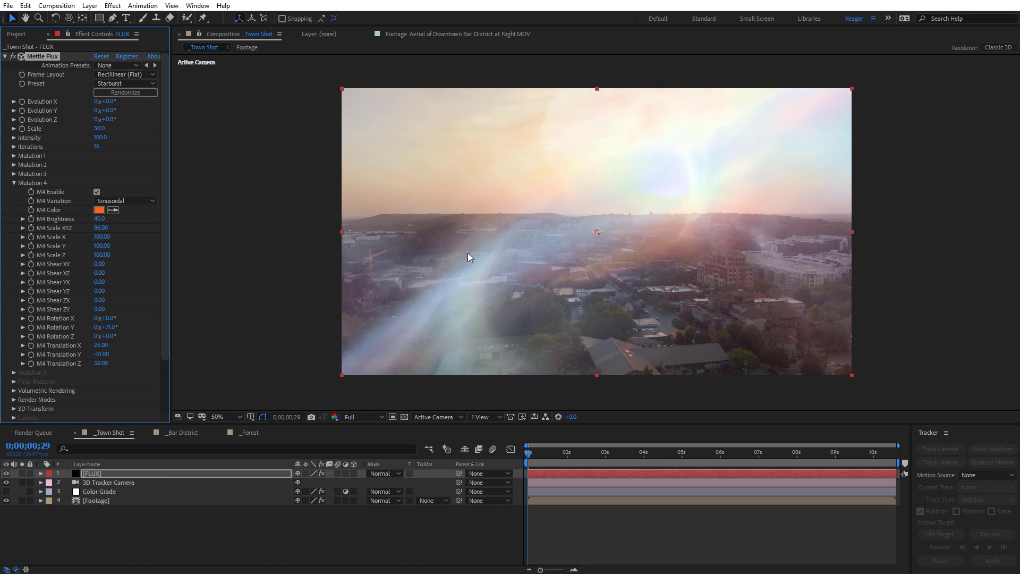
Set Smoothen Volume to 0 in the Flux effect's Volumetric Rendering settings
click(14, 184)
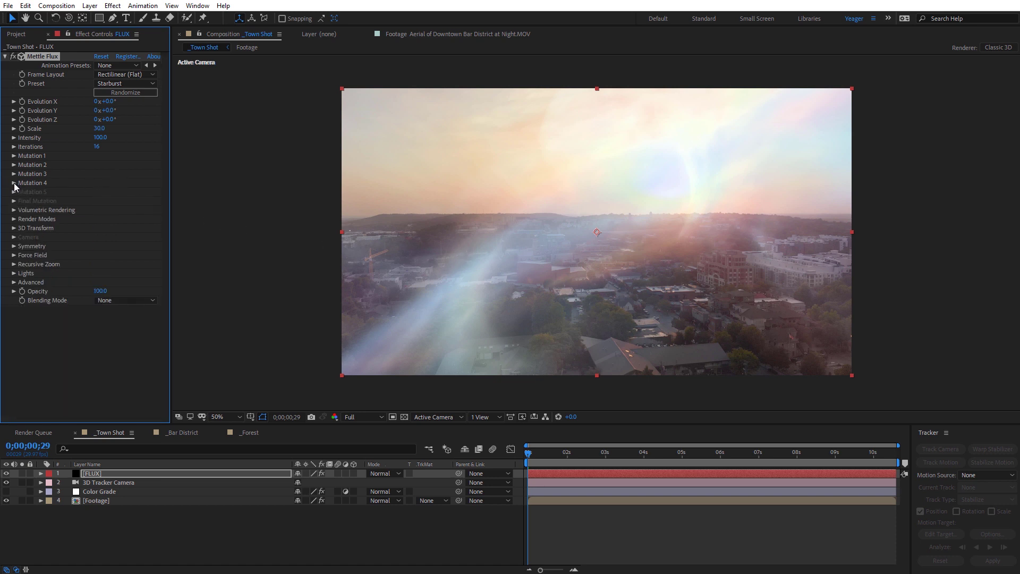
click(14, 211)
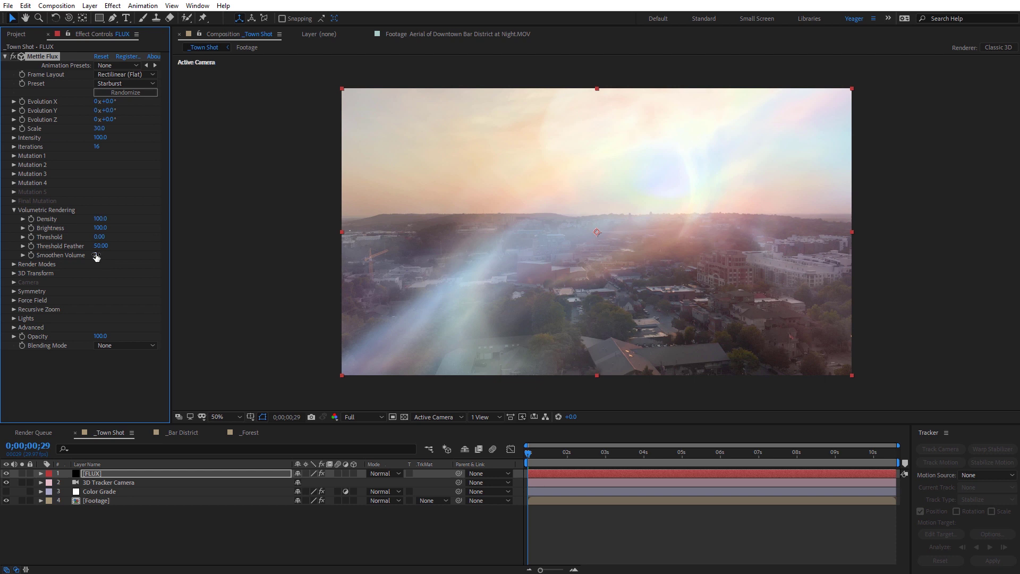
click(96, 256)
text(0)
key(Return)
Move the Color Grade layer above the FLUX layer, to the top of the layer stack
click(96, 497)
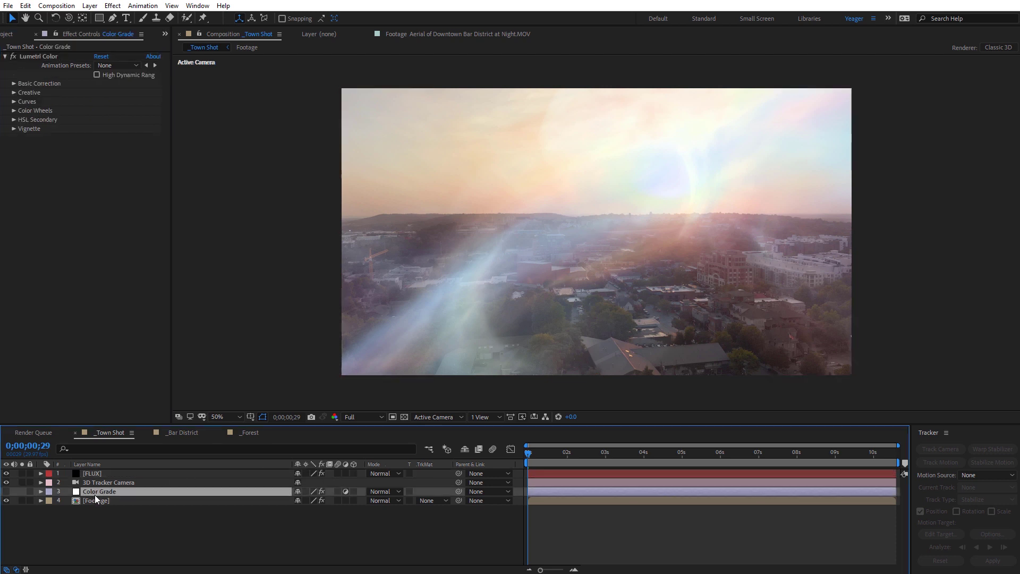
drag(92, 493, 104, 471)
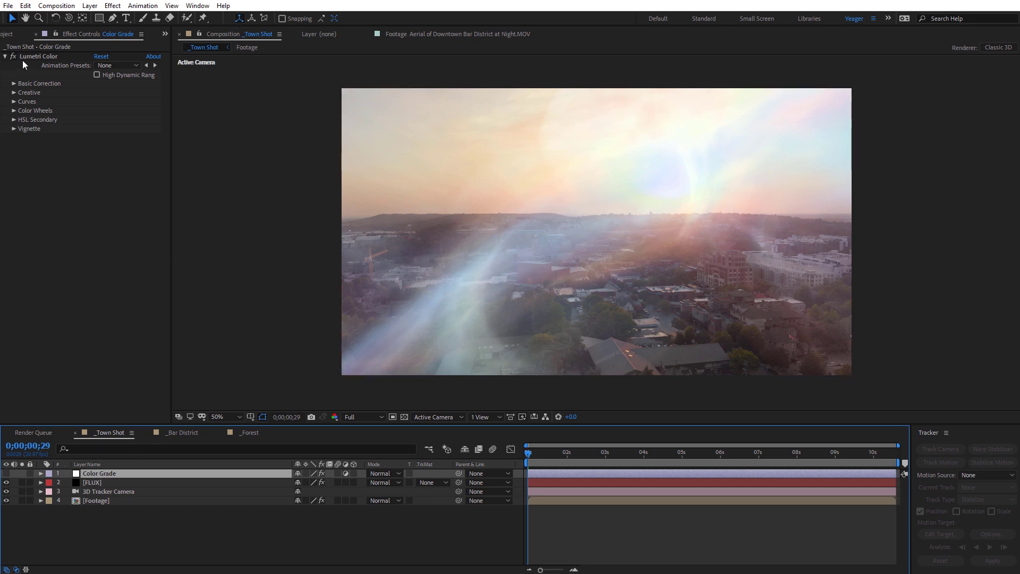
Check the Lumetri Color effect's Basic Correction settings and turn on the Color Grade layer's visibility
click(14, 84)
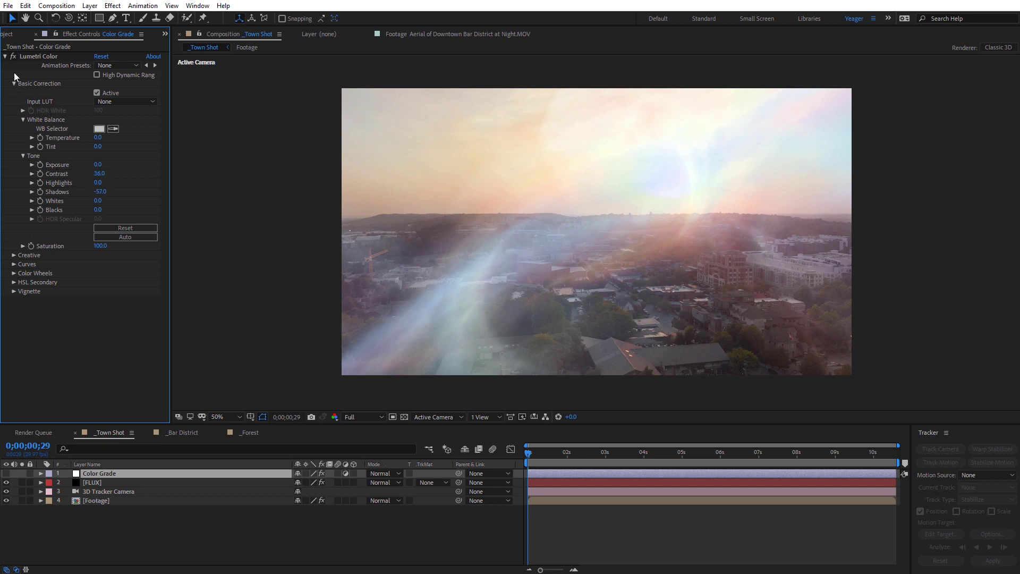
click(6, 57)
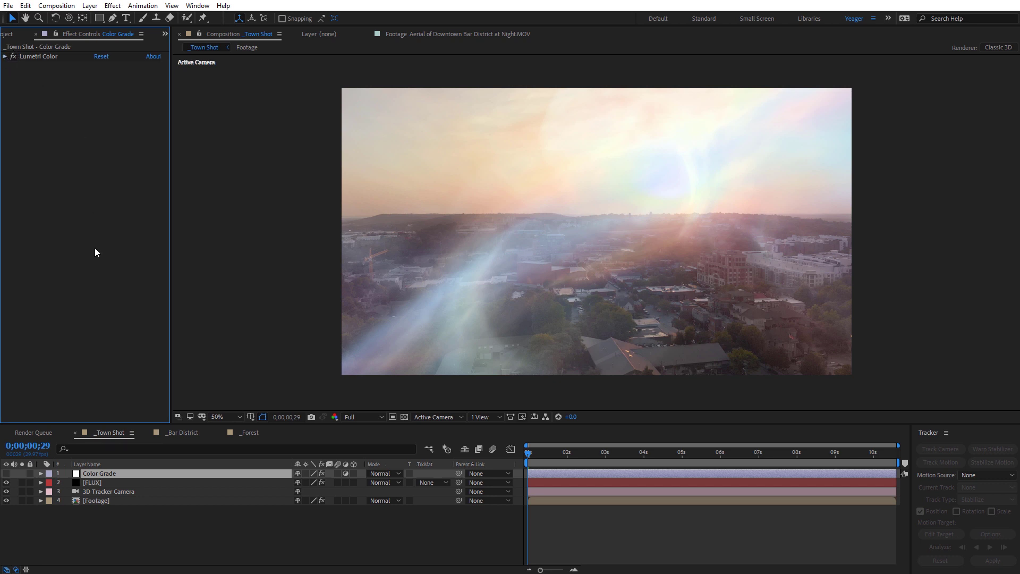
click(5, 473)
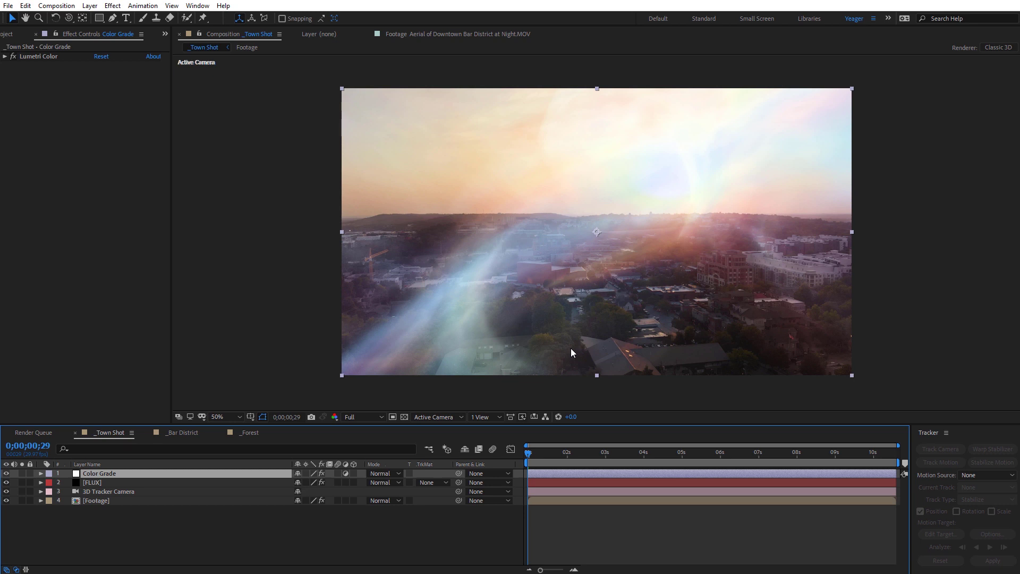
Set the Volume Position Z of the FLUX layer's effect to 1.6 in its 3D Transform settings
click(98, 483)
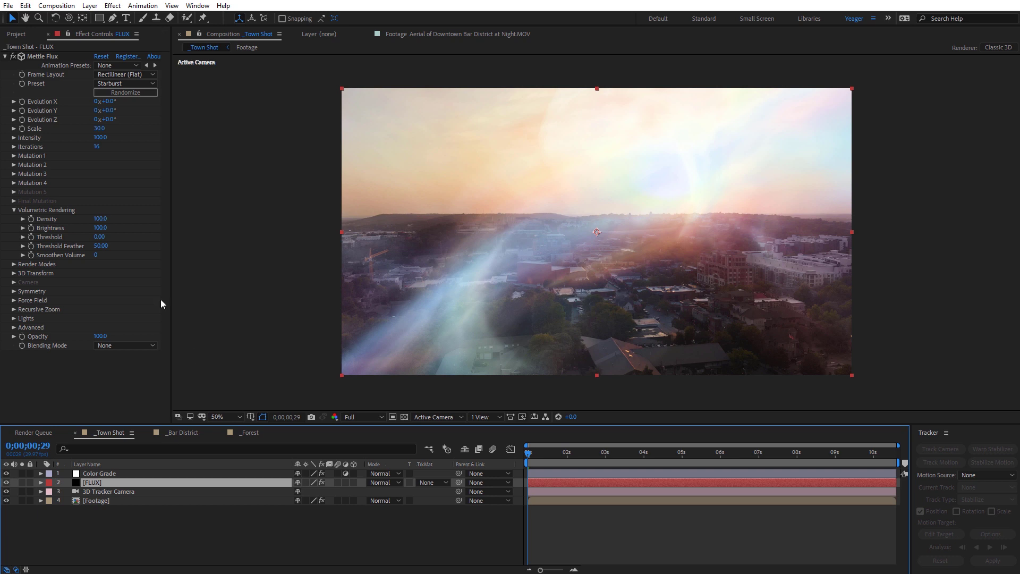
click(14, 210)
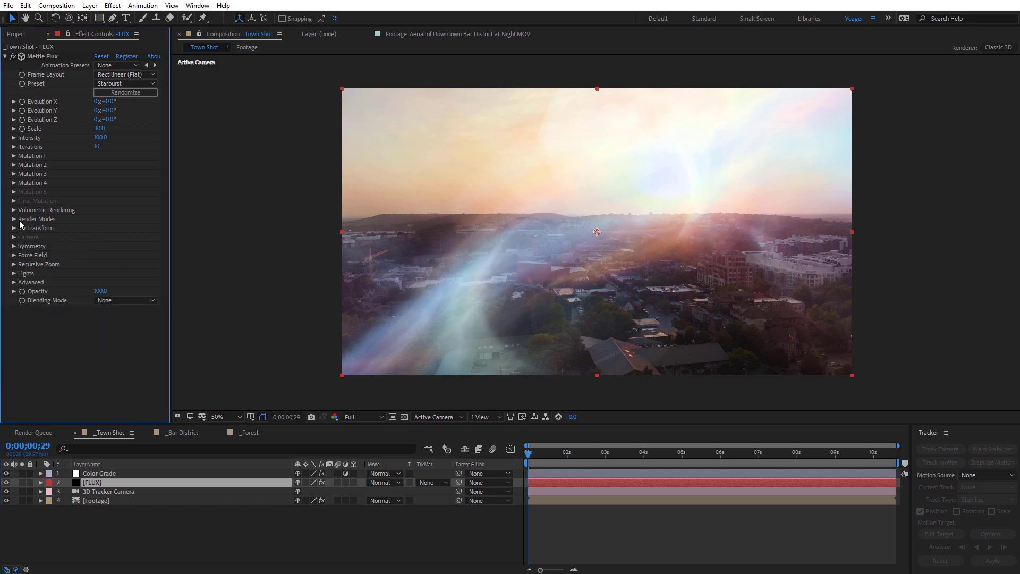
click(14, 228)
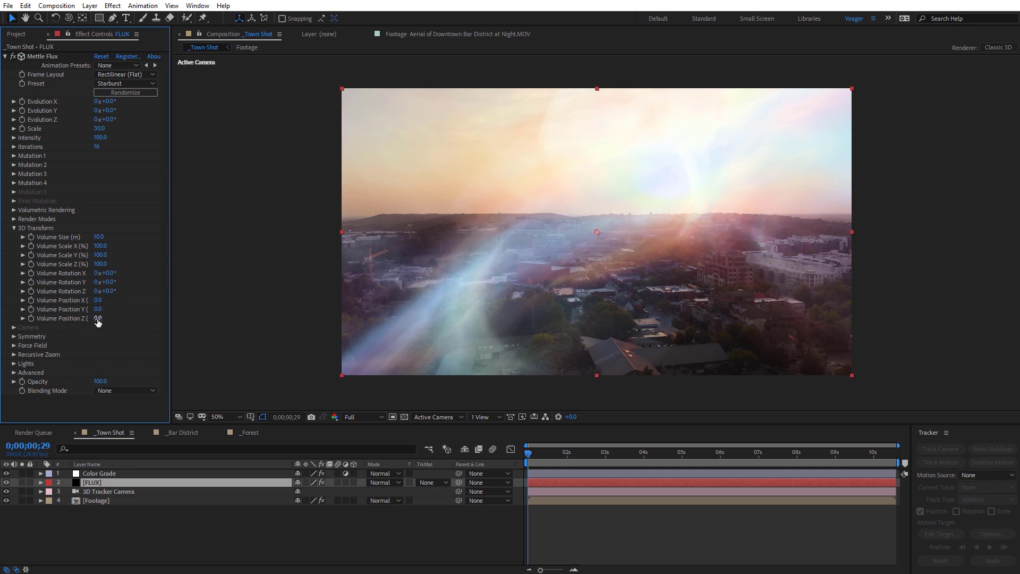
drag(97, 321, 106, 319)
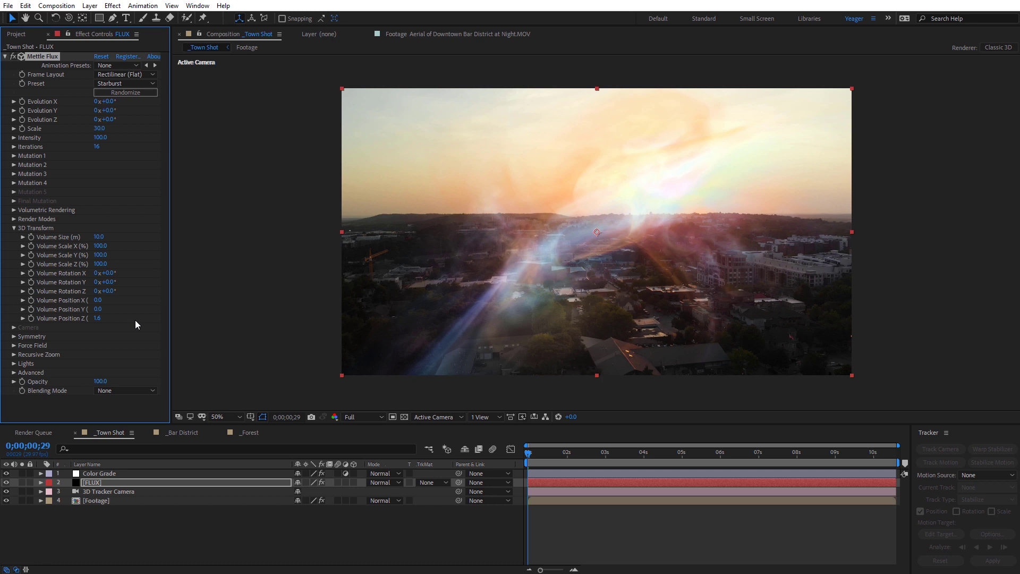
Examine the Flux volume and the 3D Tracker Camera in Custom View 1, and return to the Active Camera view
click(433, 417)
click(436, 529)
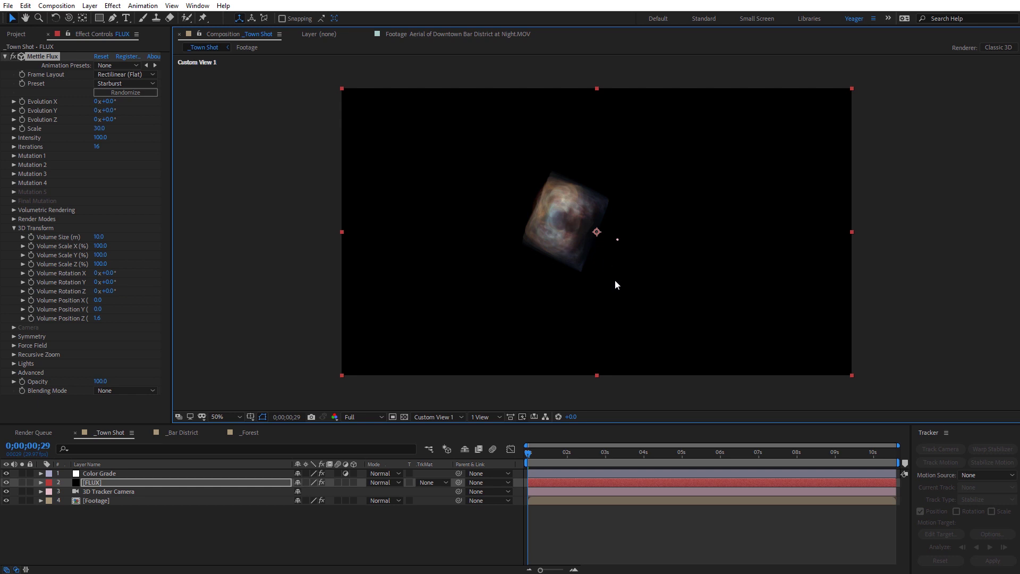
key(c)
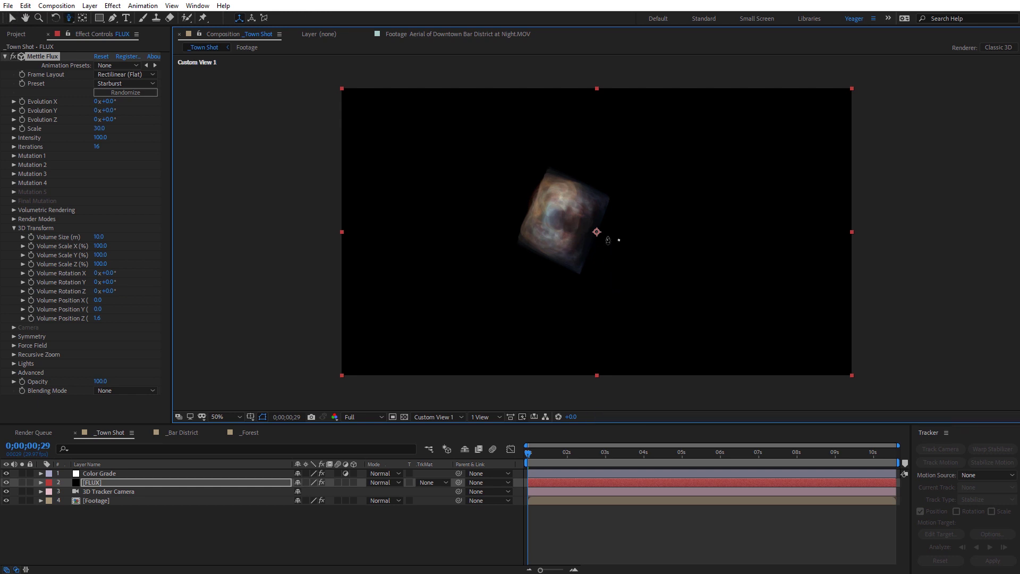
scroll(608, 240, up, 5)
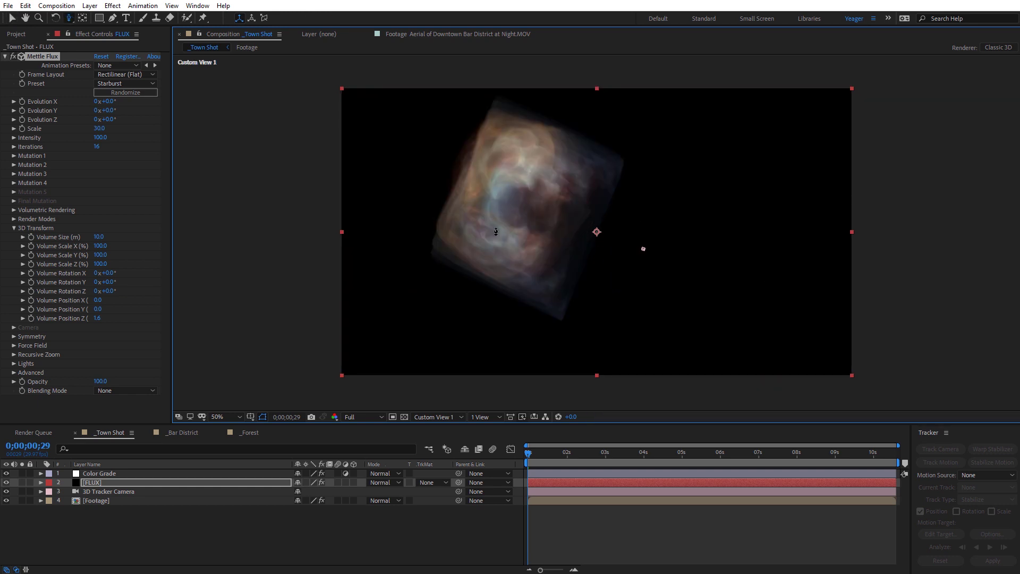
click(551, 493)
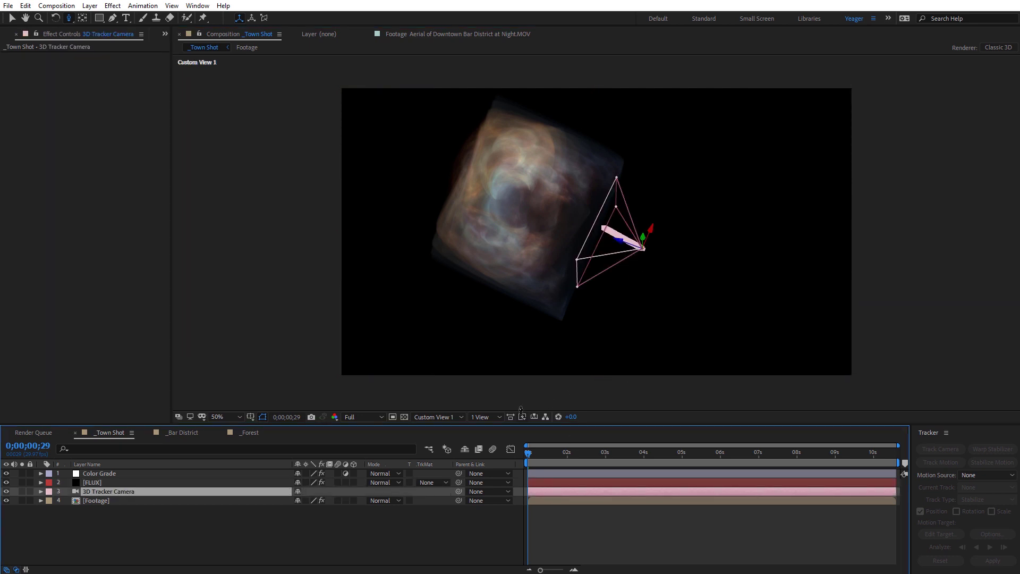
click(429, 417)
click(435, 430)
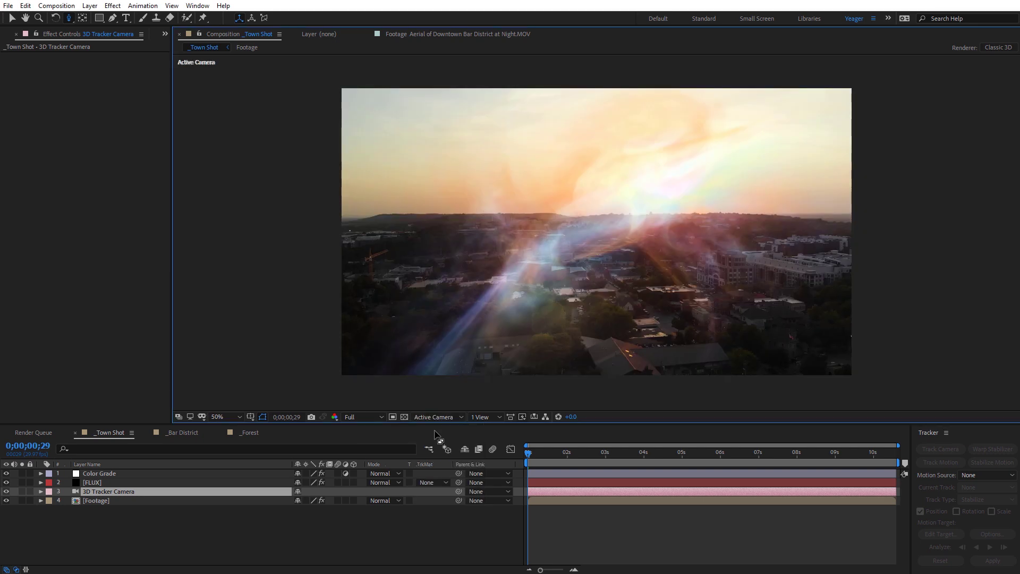
Set the FLUX layer's Volume Size to 16 m in the effect's 3D Transform settings
click(108, 482)
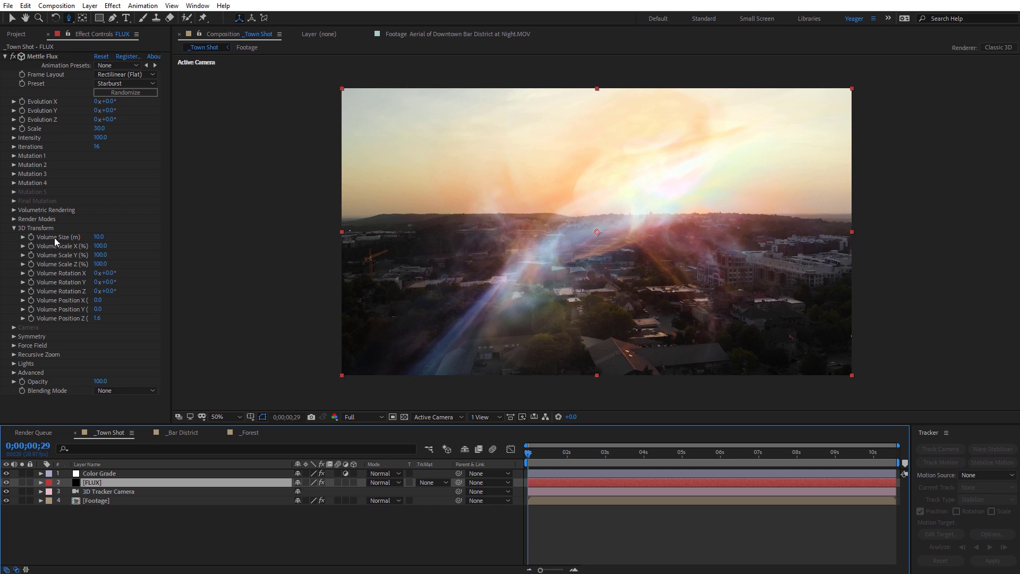
click(99, 237)
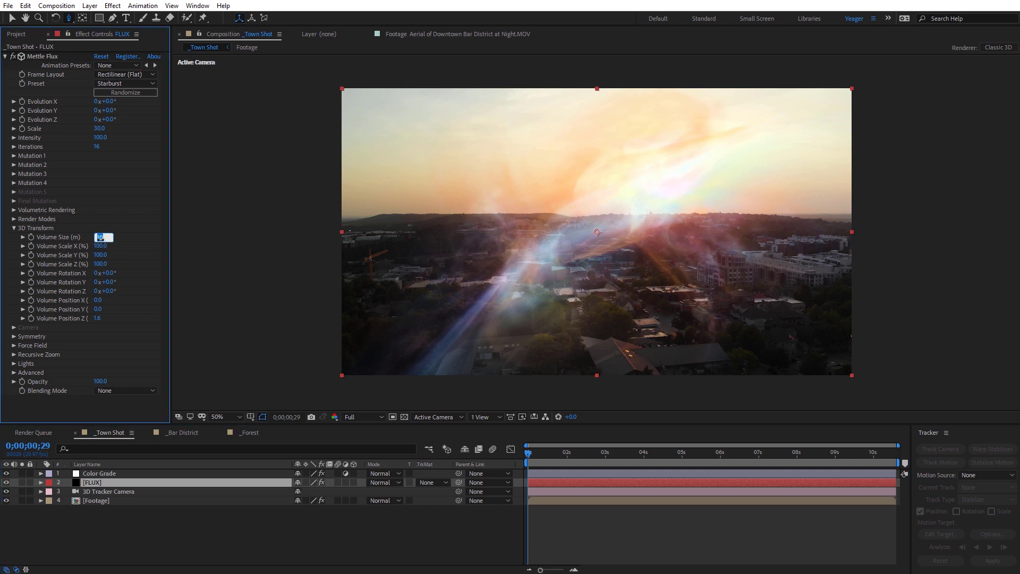
text(15)
key(Return)
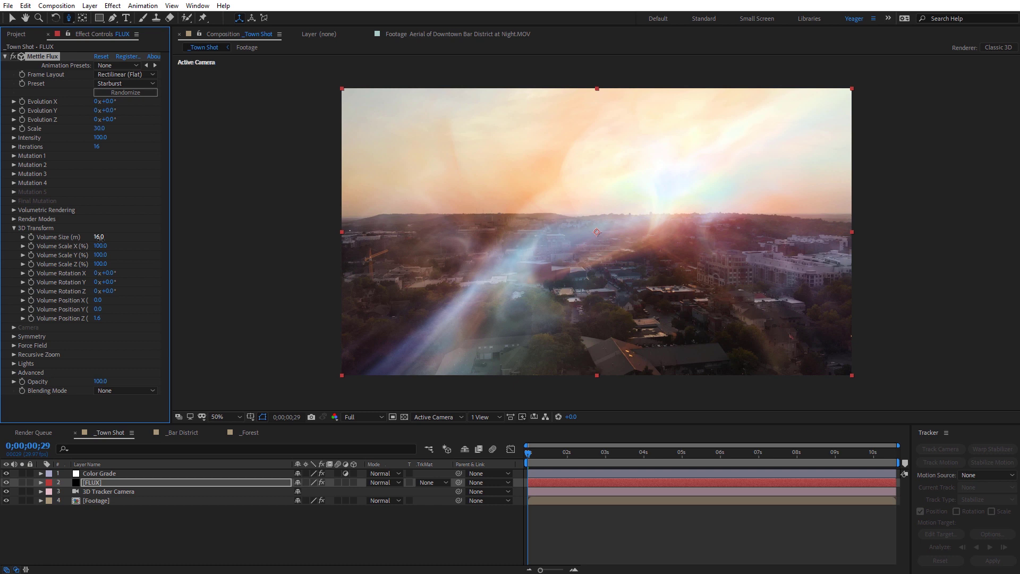
Preview the Town Shot composition and scrub through its opening frames to check the Flux atmosphere against the camera move
key(space)
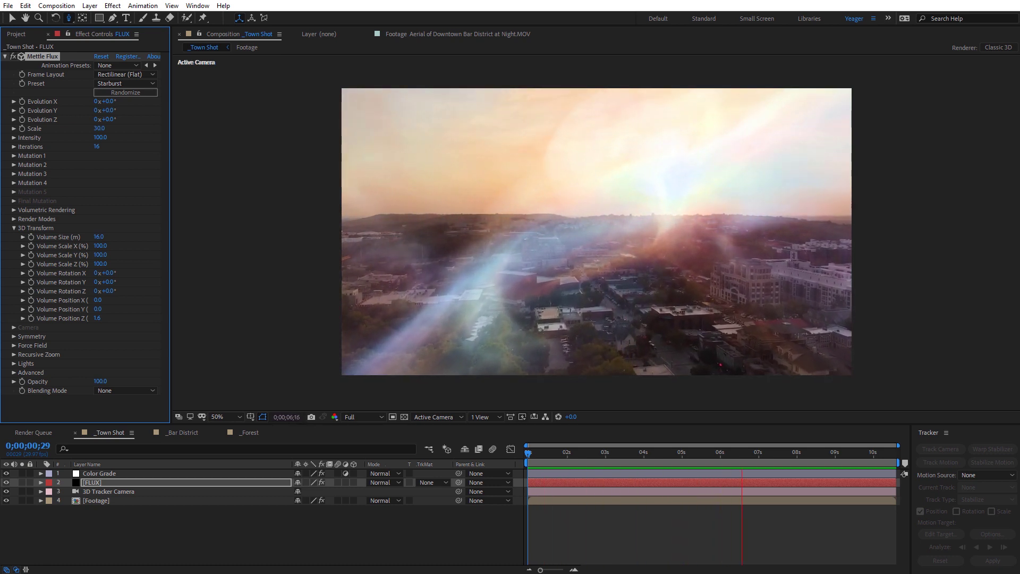
key(space)
key(v)
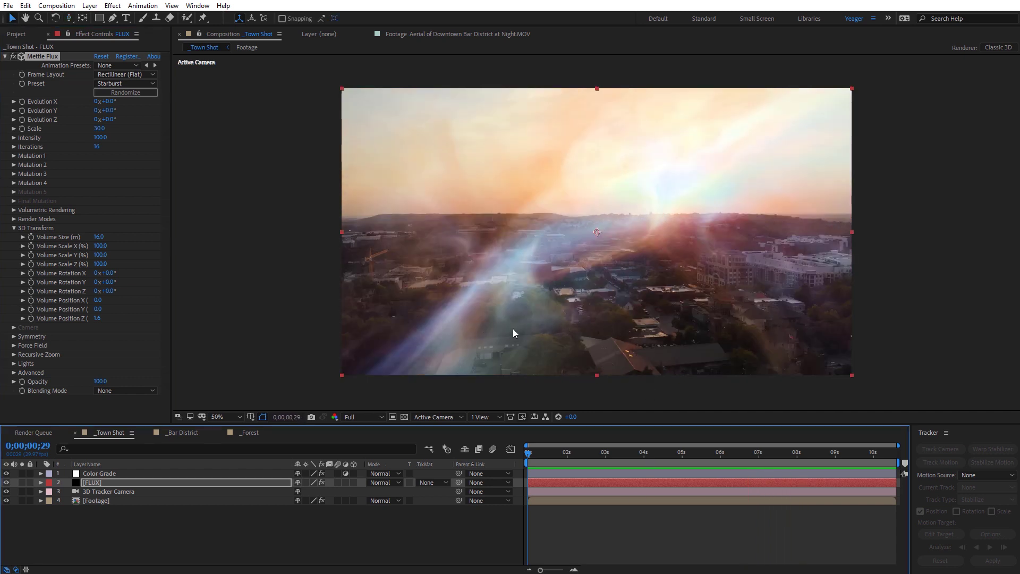
drag(529, 453, 562, 444)
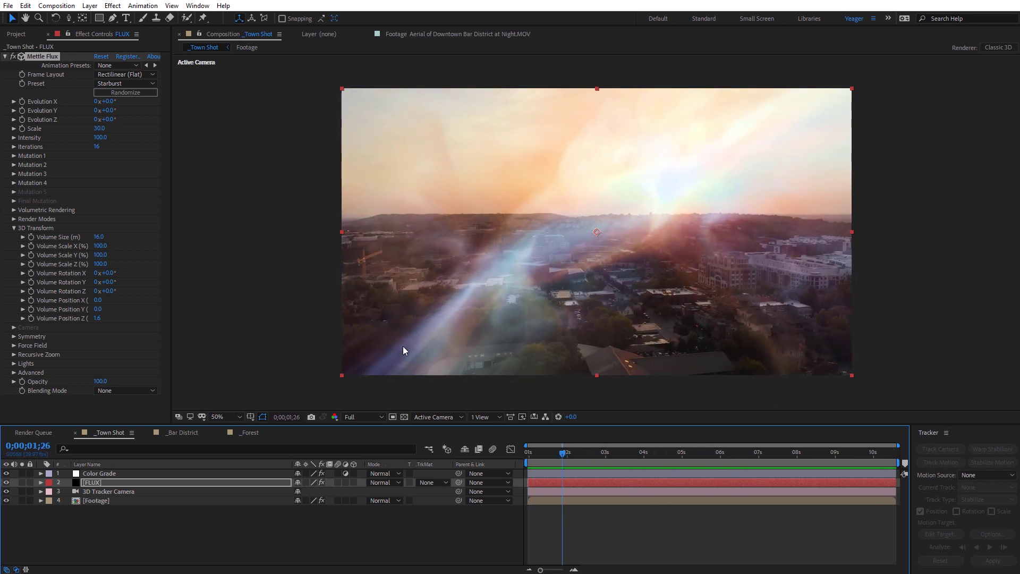
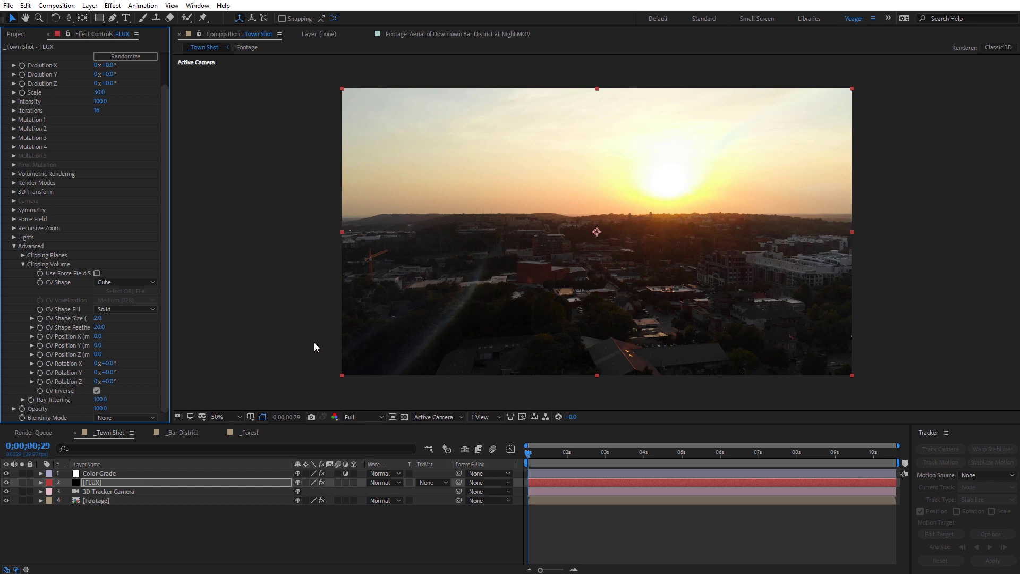
Set the clipping volume's CV Shape Size to 2.5 and its CV Shape Feather to 0
click(99, 318)
key(Return)
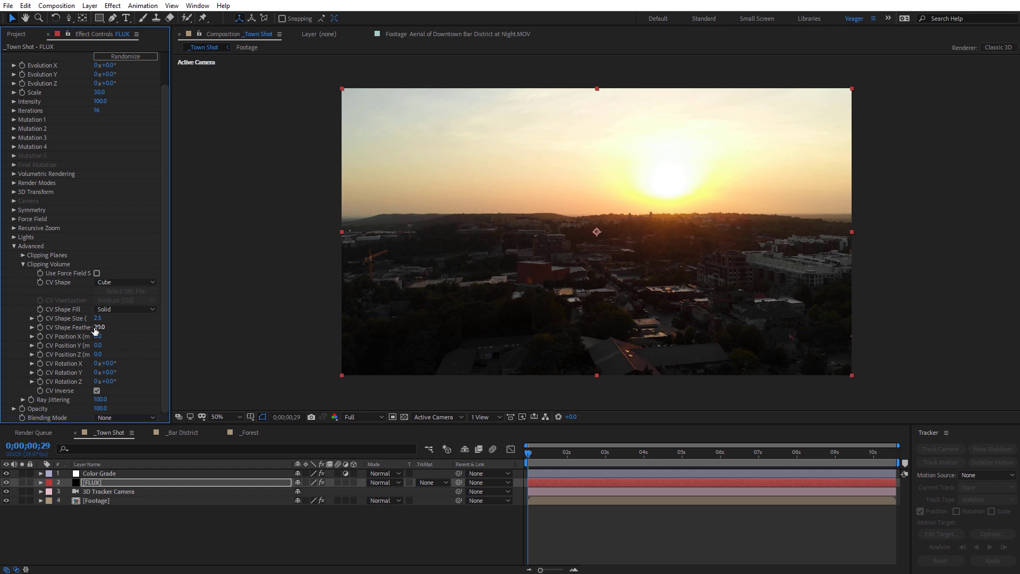
drag(102, 333, 54, 329)
Set the clipping volume's CV Position Y to 3.5
drag(100, 345, 106, 346)
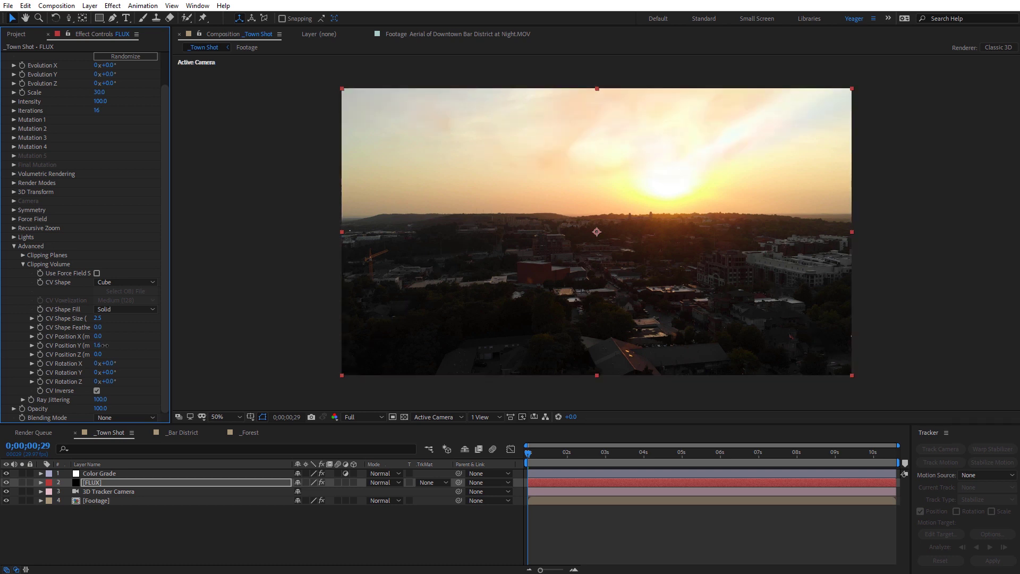
drag(108, 345, 111, 344)
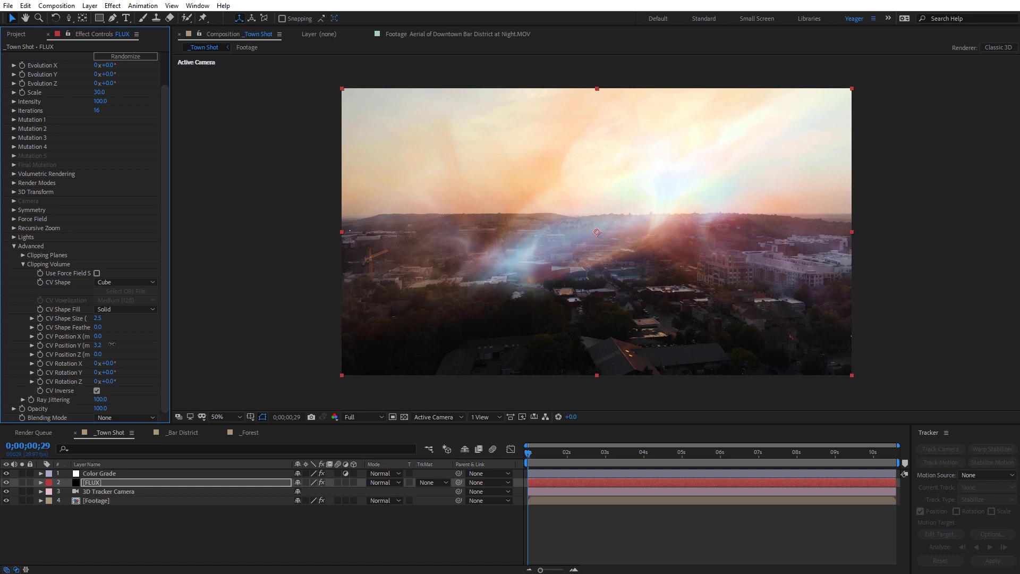
click(111, 344)
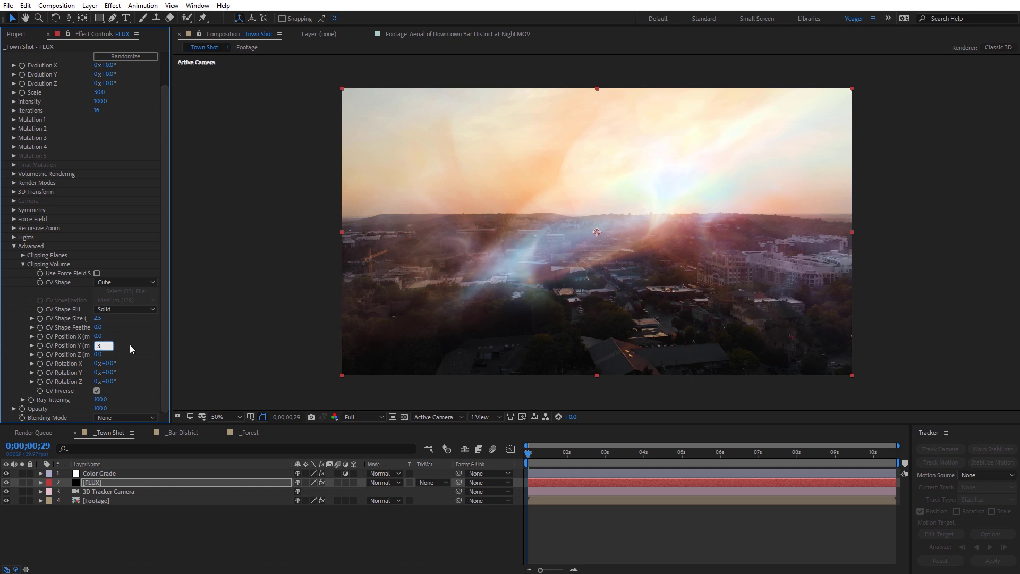
text(3.5)
key(Return)
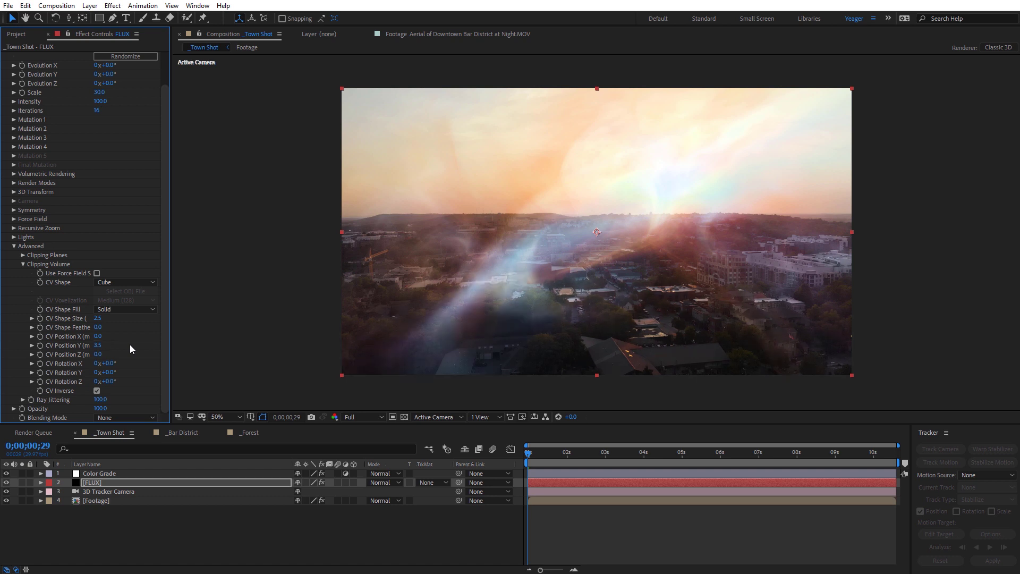
Set the clipping volume's CV Shape Feather to 5
click(98, 327)
text(5)
key(Return)
Compare the shot with and without the clipping volume by switching CV Shape to None and back to Cube
click(123, 282)
click(120, 294)
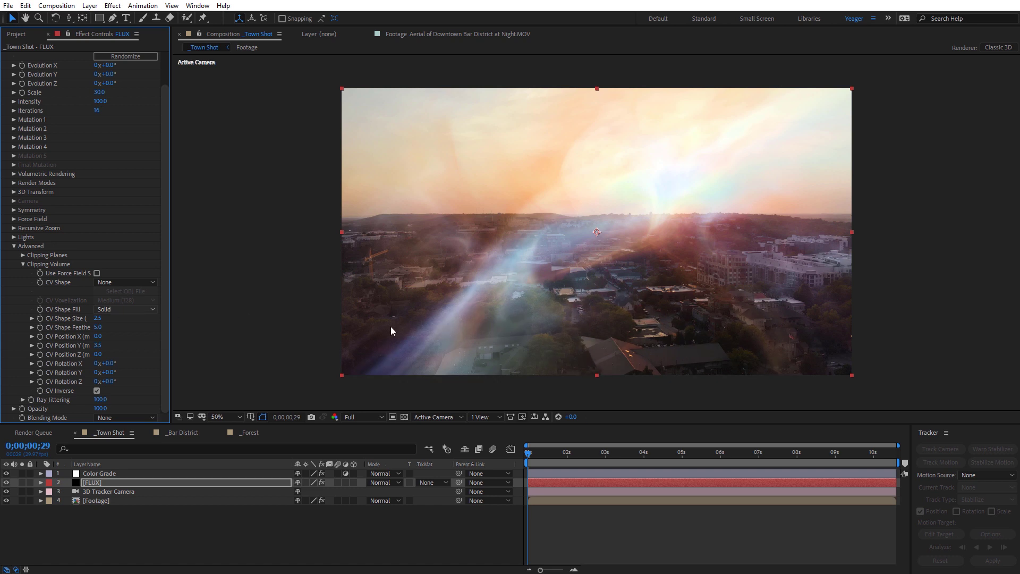
click(109, 282)
click(120, 317)
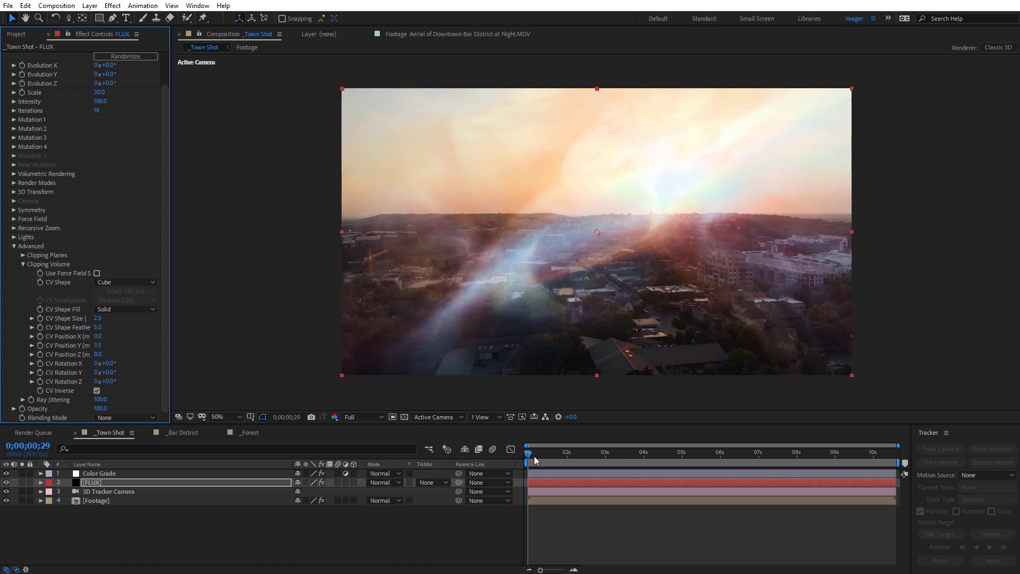
Preview the composition from its first frame to check the clipped Flux atmosphere in motion
click(529, 456)
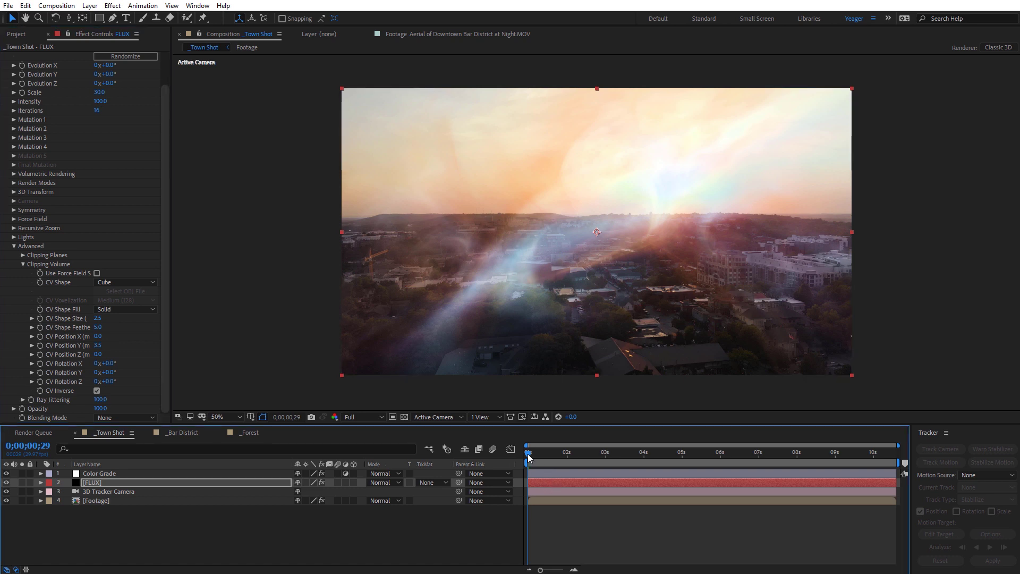
key(space)
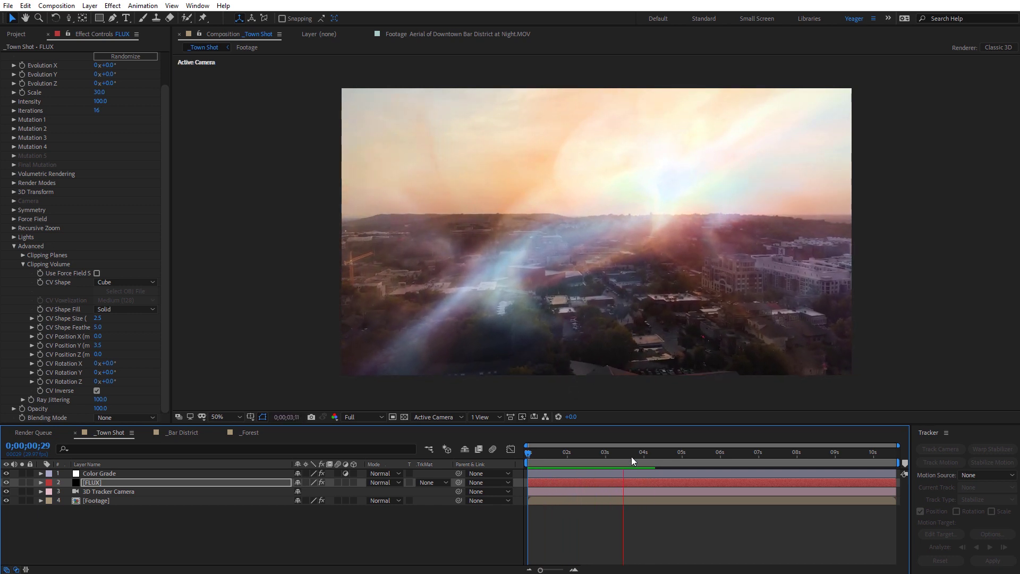
key(space)
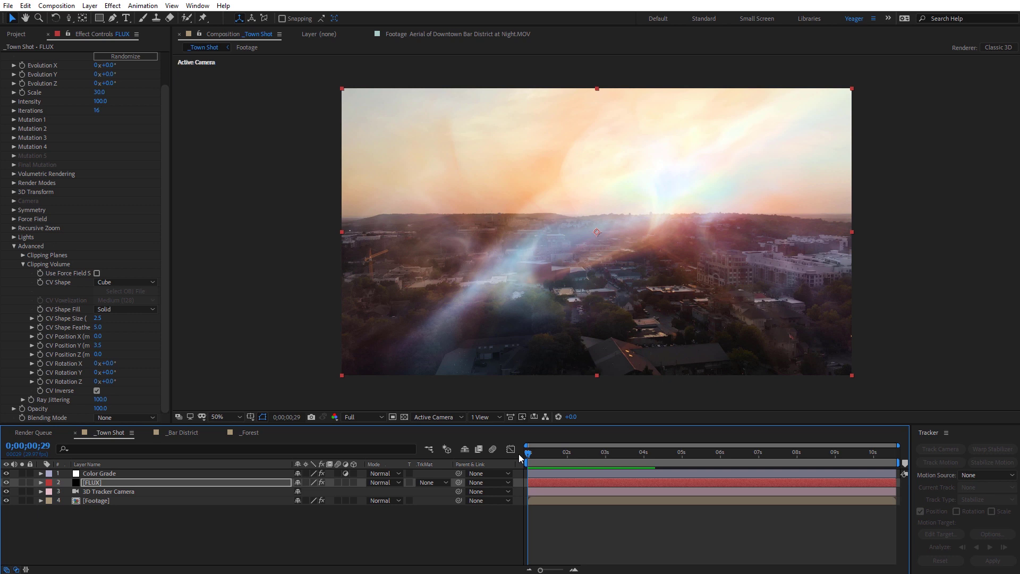
Enable keyframing for the Flux effect's Evolution X at 0° on the first frame and set it to 20° at 0;00;10;17
drag(162, 199, 163, 173)
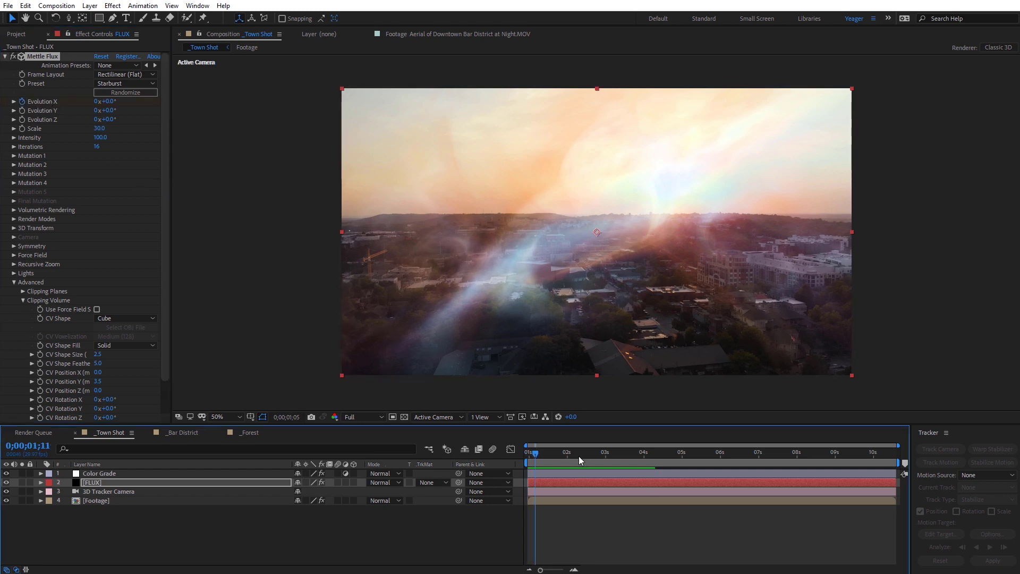
drag(579, 456, 906, 479)
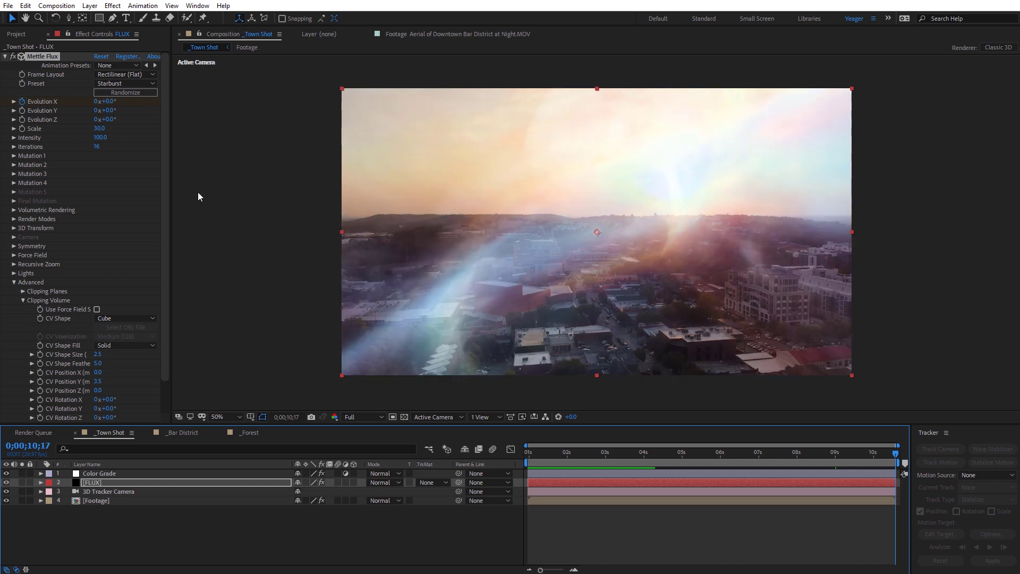
click(108, 102)
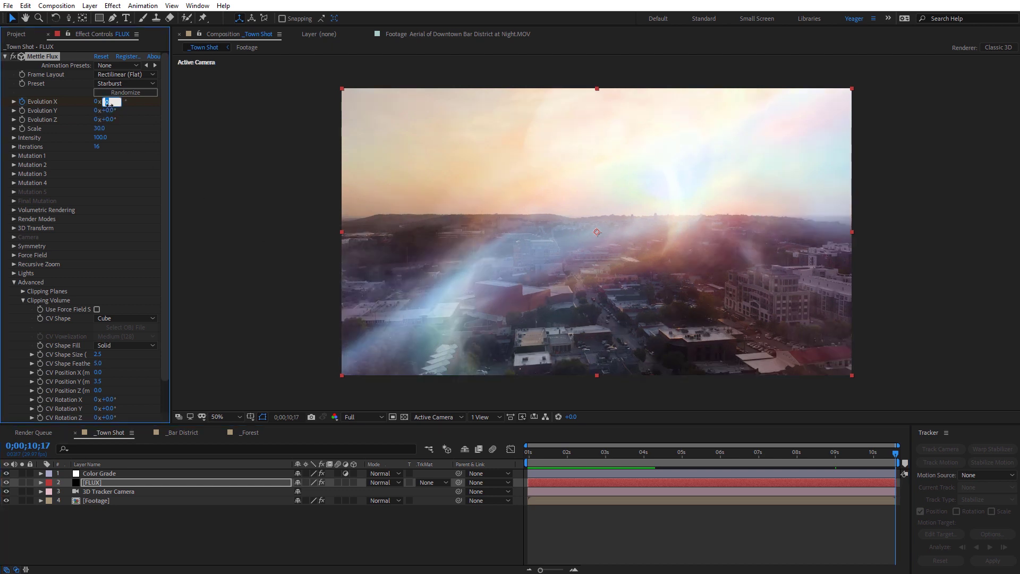
text(20)
key(Return)
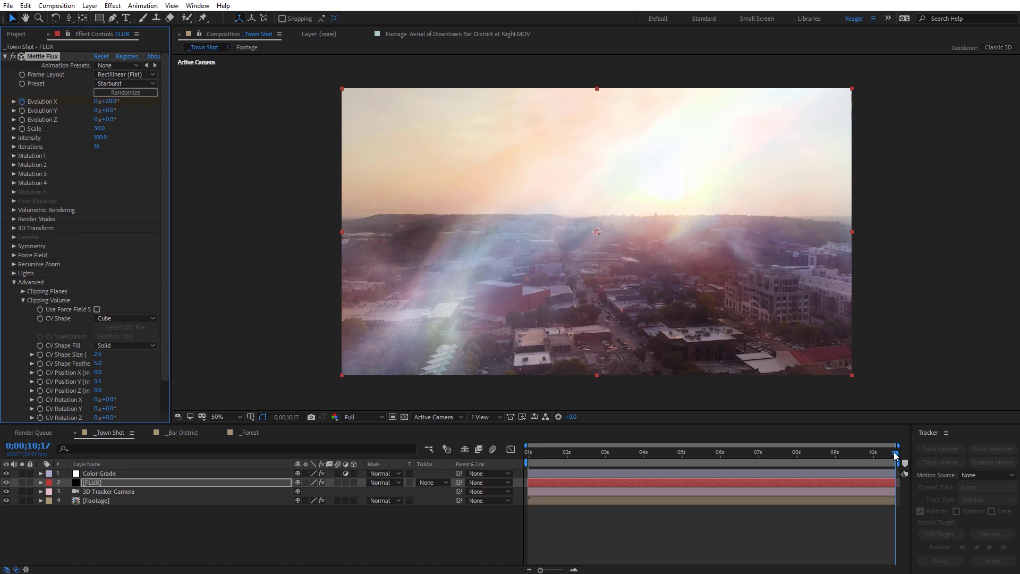
On the first frame, set the FLUX layer's blending mode to Add and lower its opacity to 60%
drag(896, 453, 518, 451)
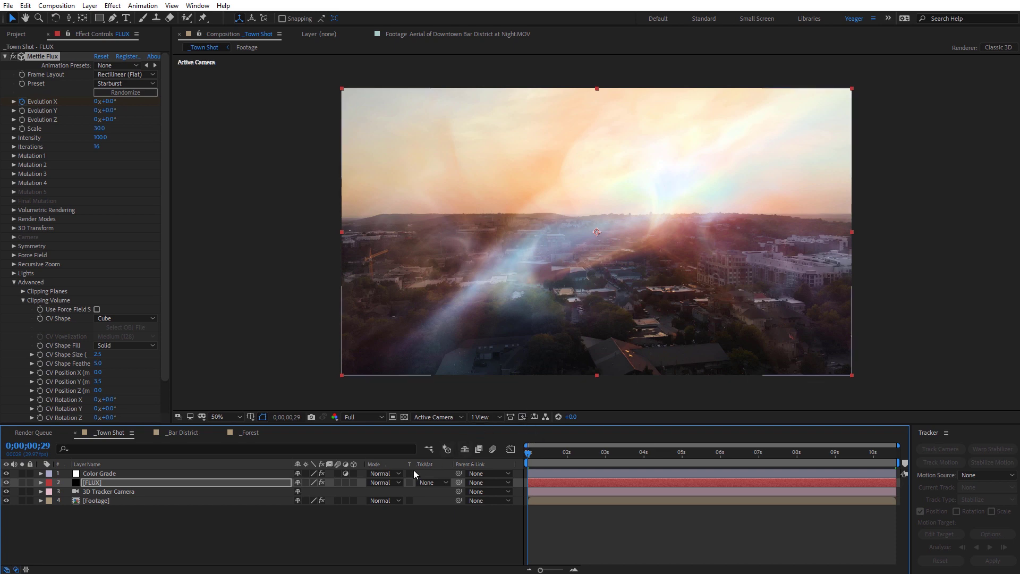
click(396, 483)
click(396, 482)
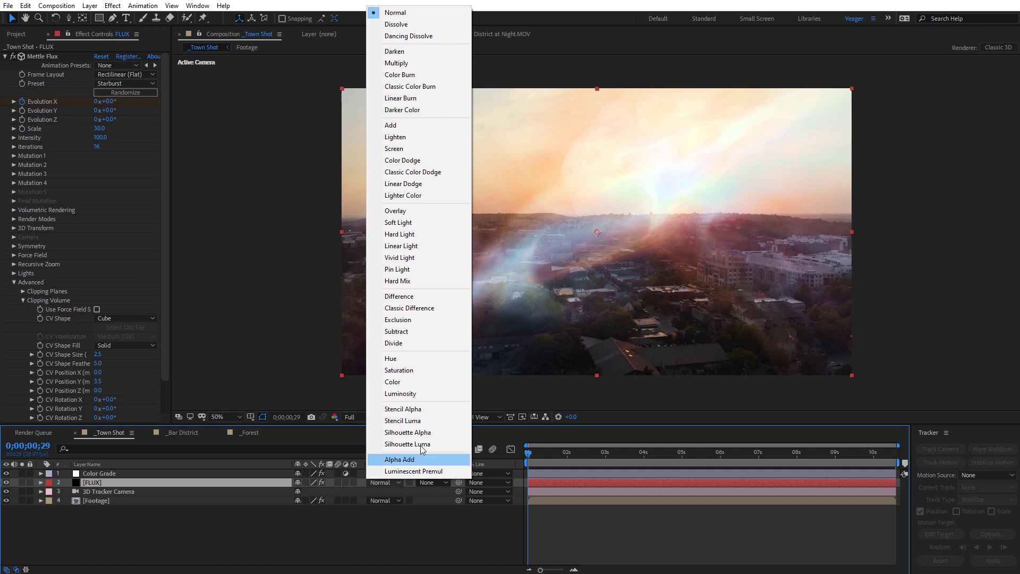
click(434, 127)
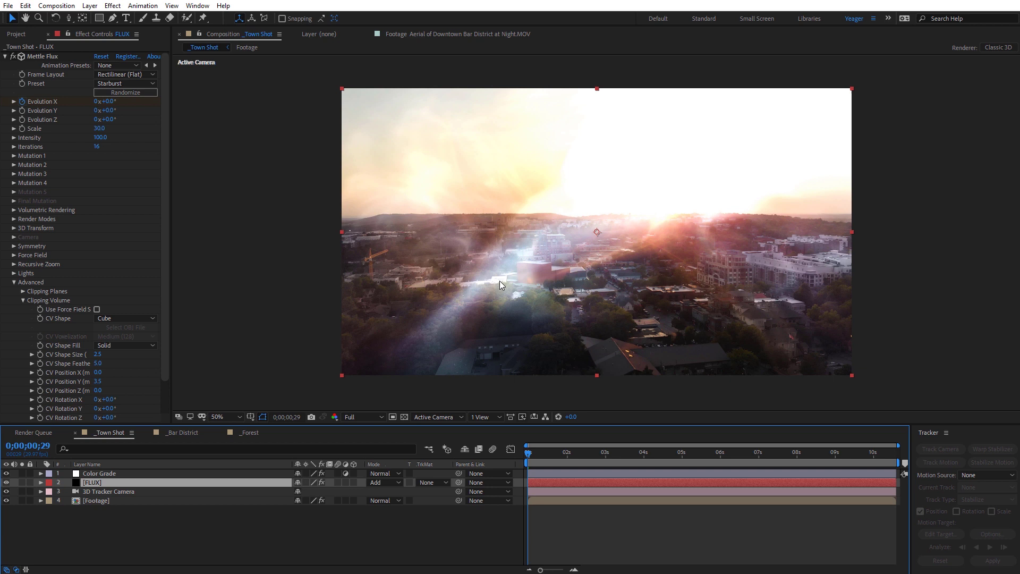
key(t)
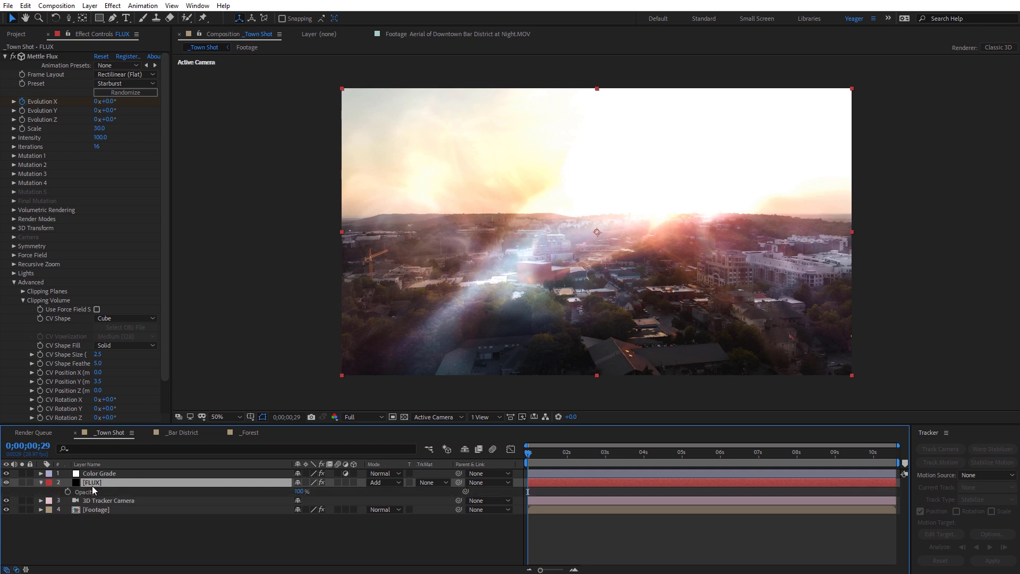
drag(300, 494, 279, 491)
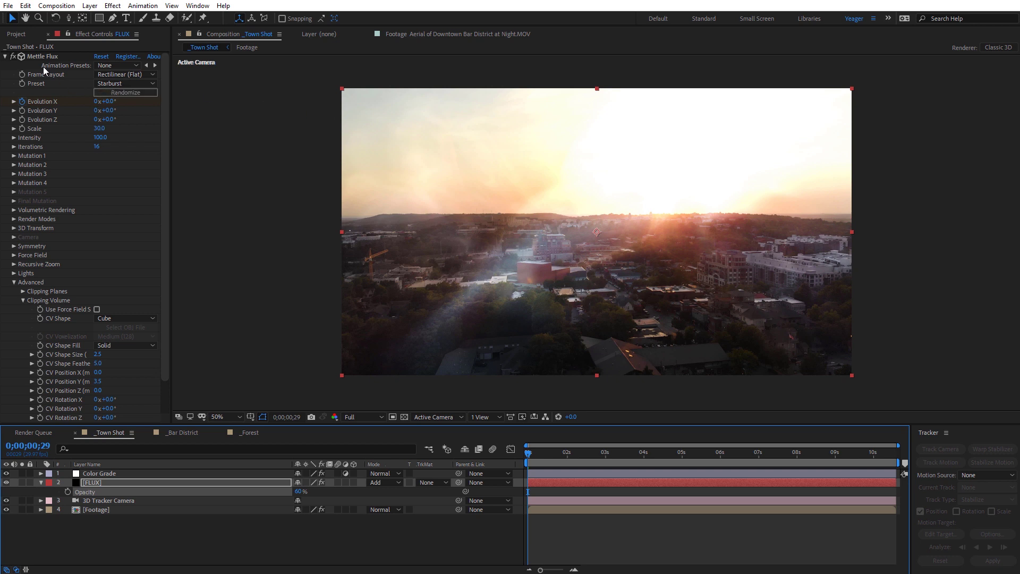
Collapse the Mettle Flux settings and apply the Vibrance color correction effect to the FLUX layer
click(5, 56)
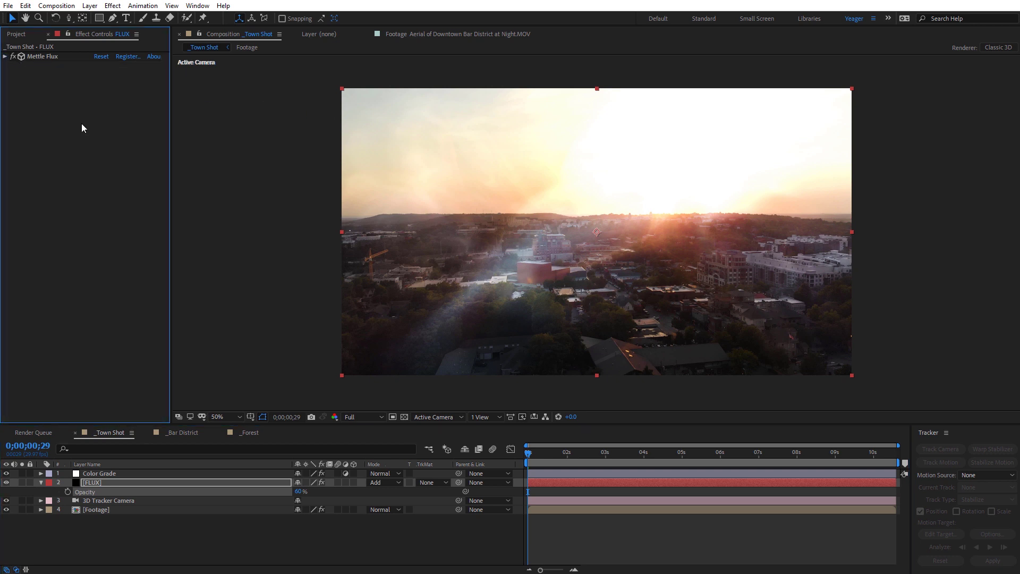
click(87, 481)
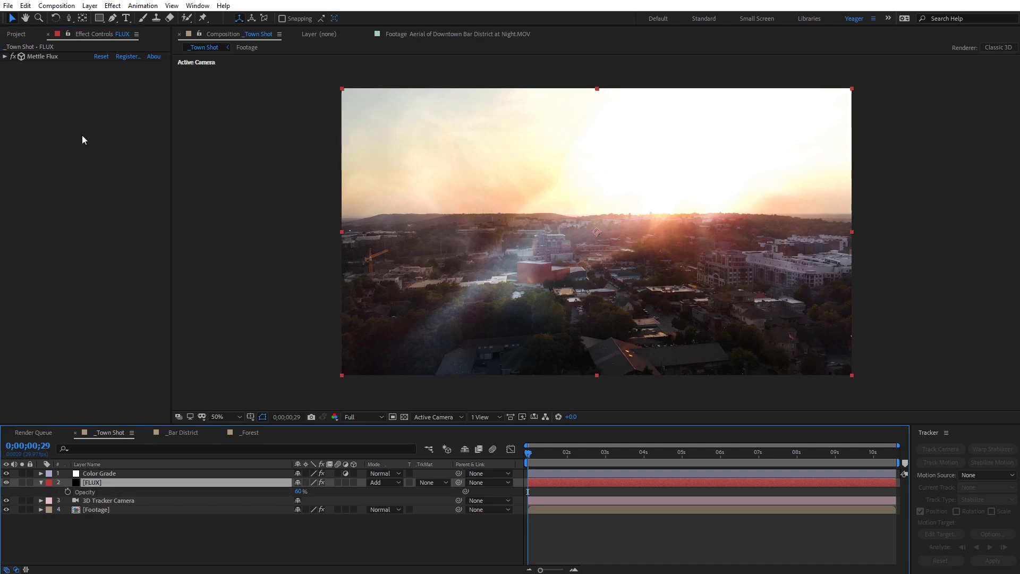
click(112, 5)
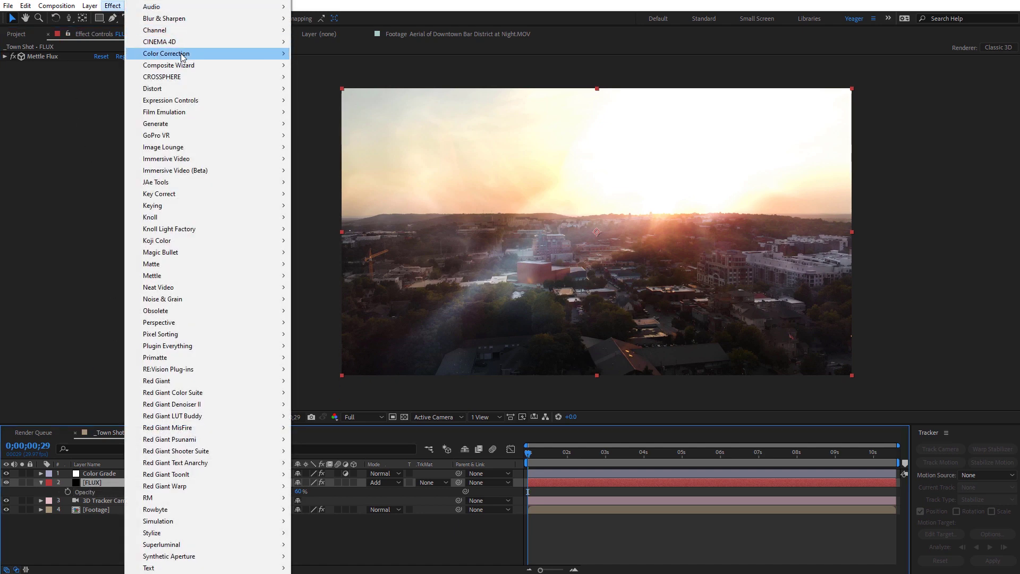
mouse_move(221, 55)
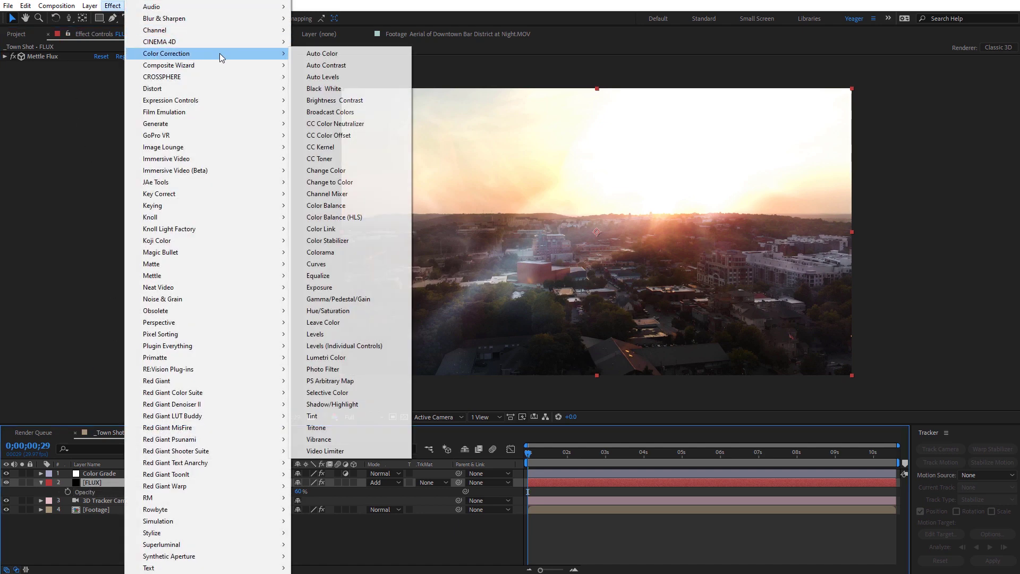
click(337, 439)
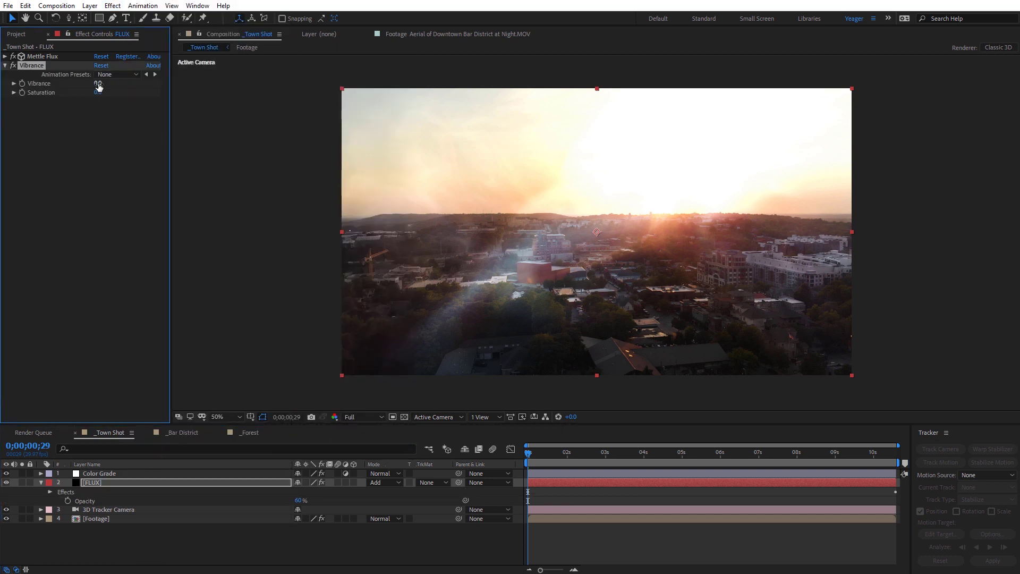
Try desaturating the FLUX layer with the effect's Vibrance and Saturation both at -100
drag(98, 87, 150, 86)
drag(100, 86, 48, 86)
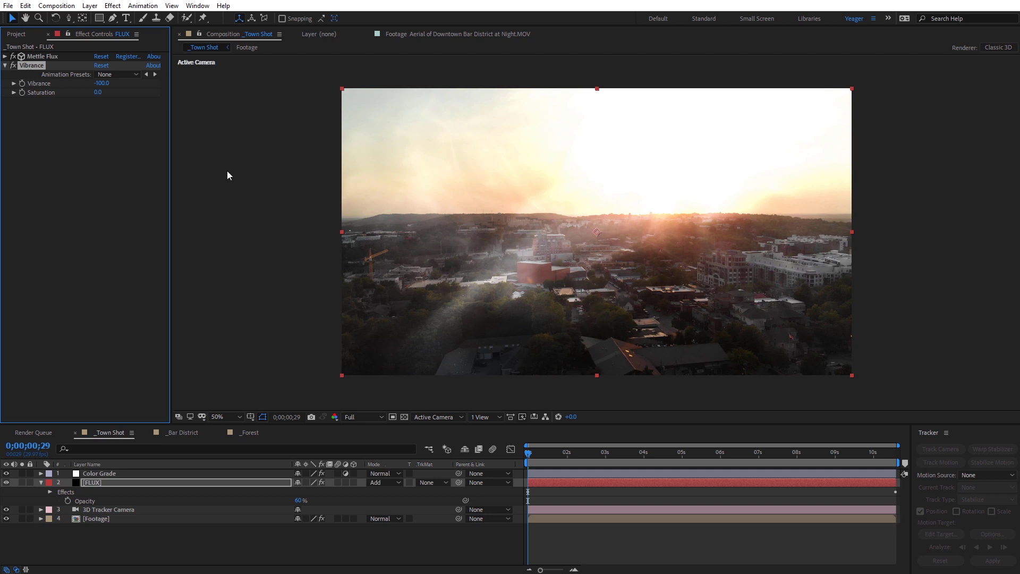
drag(97, 92, 48, 92)
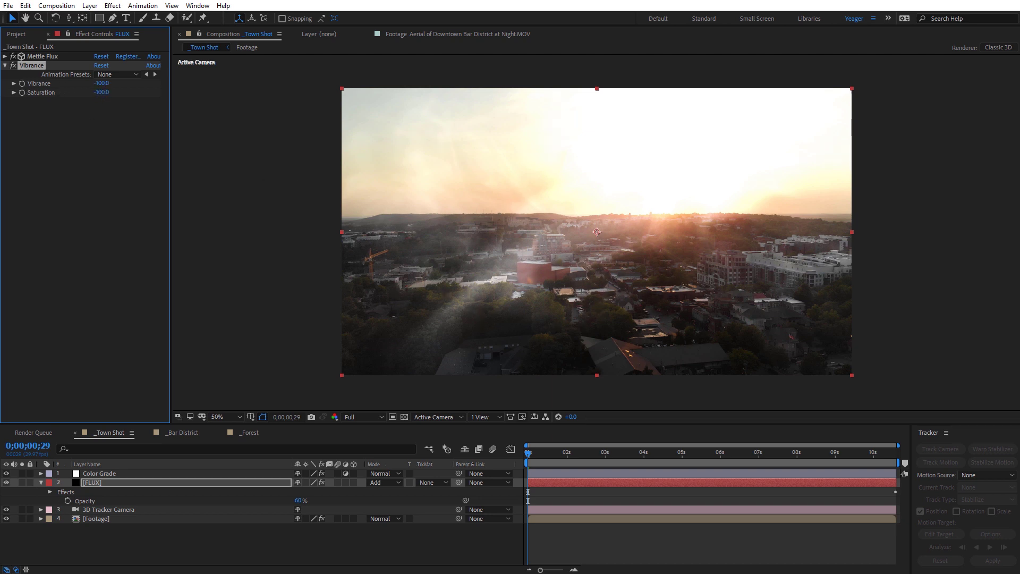
Set the Vibrance effect's Saturation to 0 and its Vibrance to 100 on the FLUX layer
click(102, 93)
text(0)
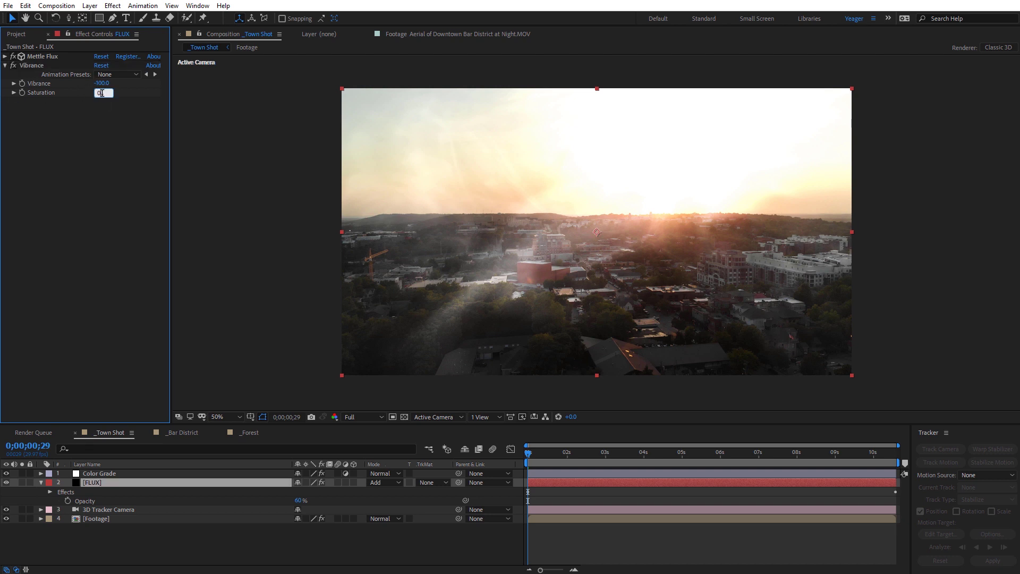
key(Return)
click(102, 84)
text(100)
key(Return)
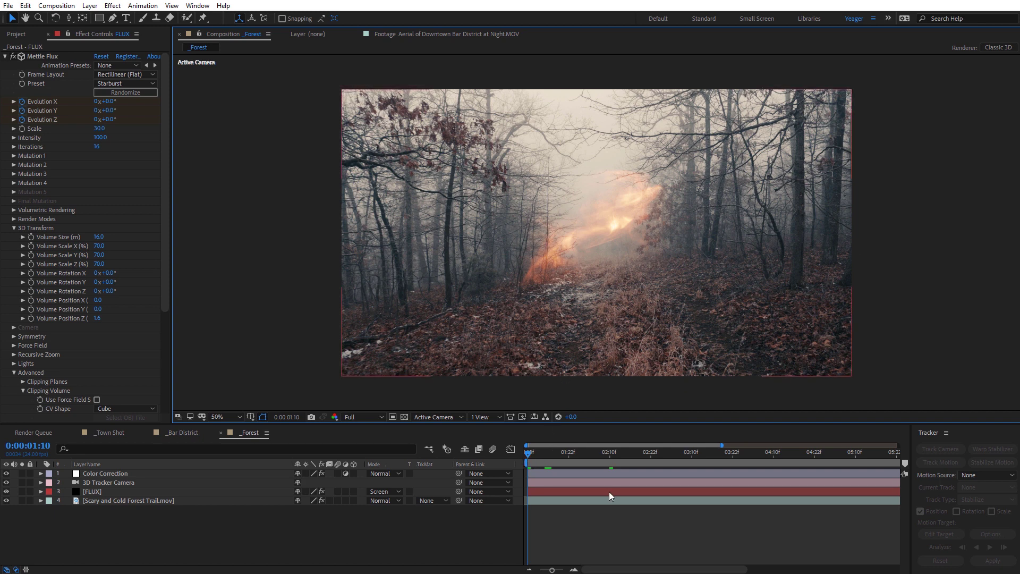
Pre-compose the _Forest composition's 3D Tracker Camera and FLUX layers as Volume and set the new layer's blending mode to Screen
click(99, 483)
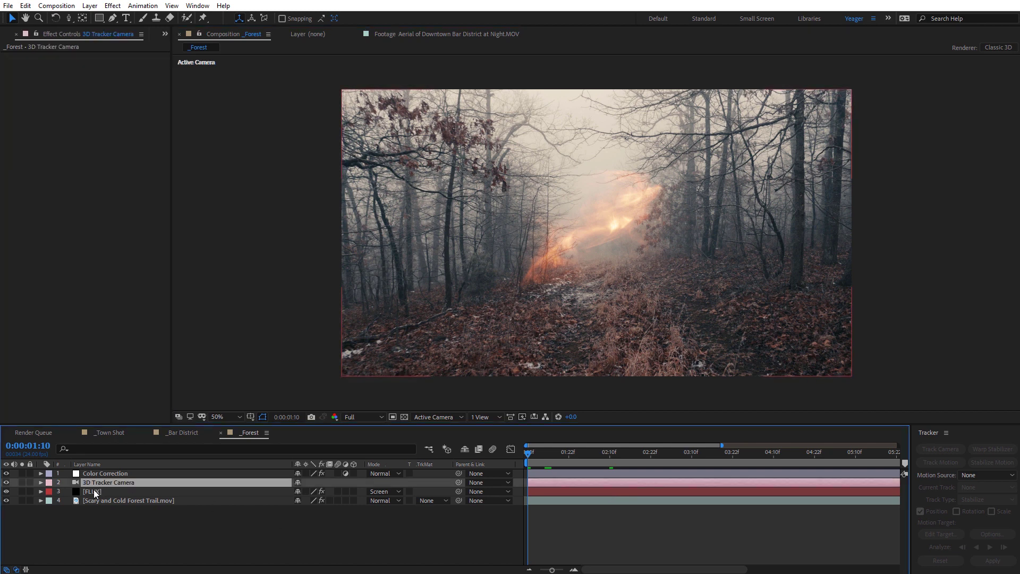
shift+click(94, 490)
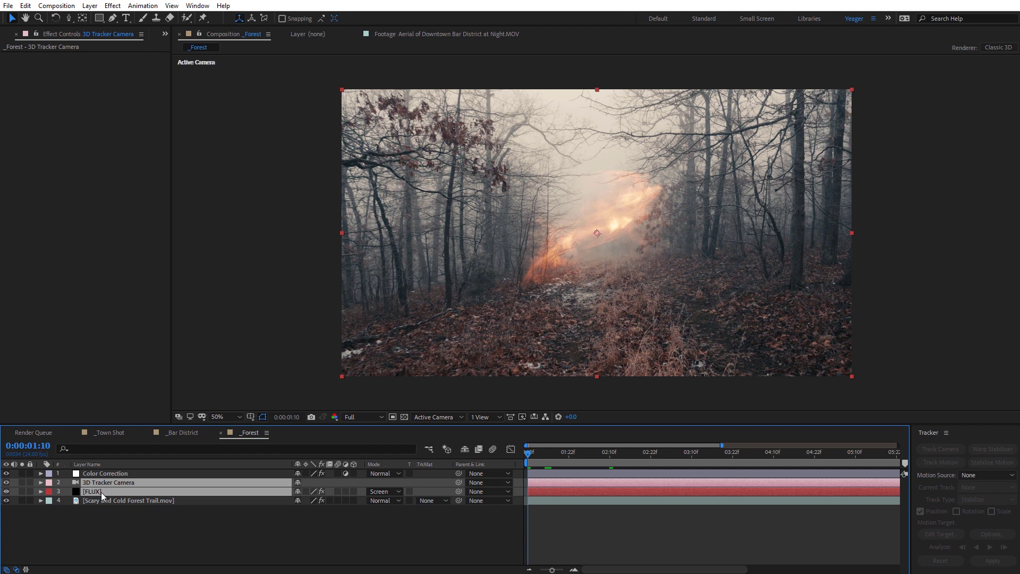
click(89, 5)
click(135, 371)
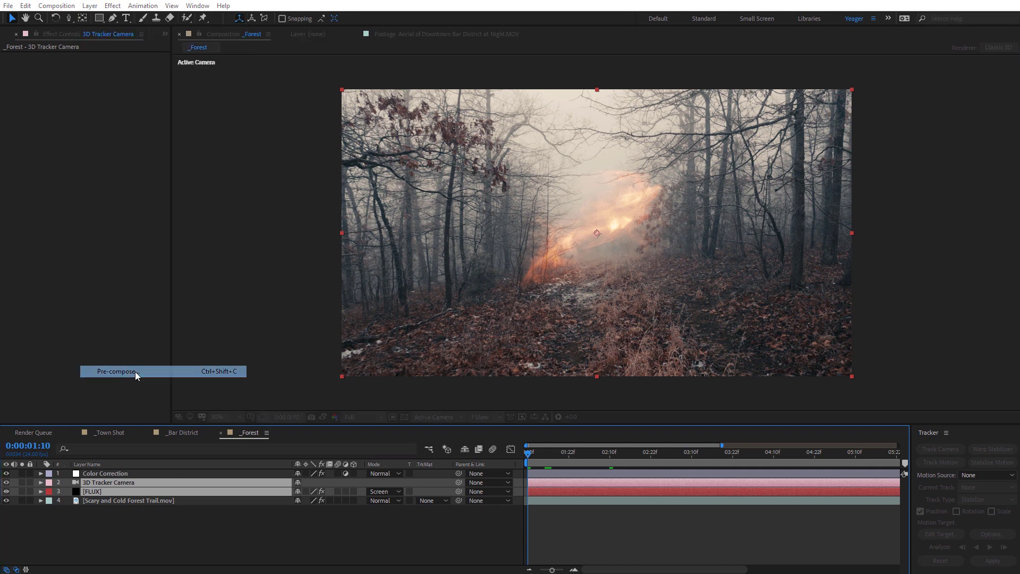
text(Volume)
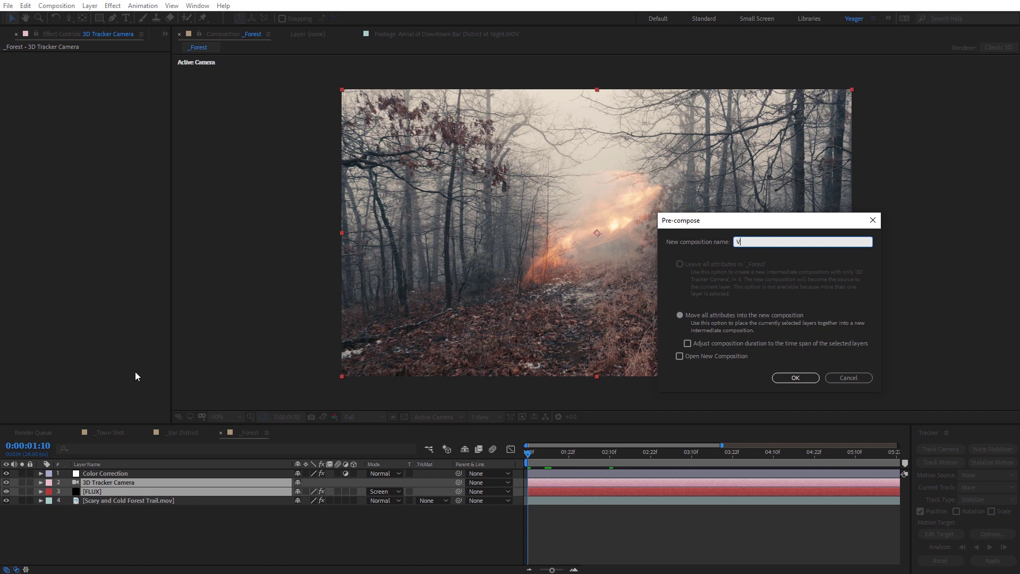
click(795, 378)
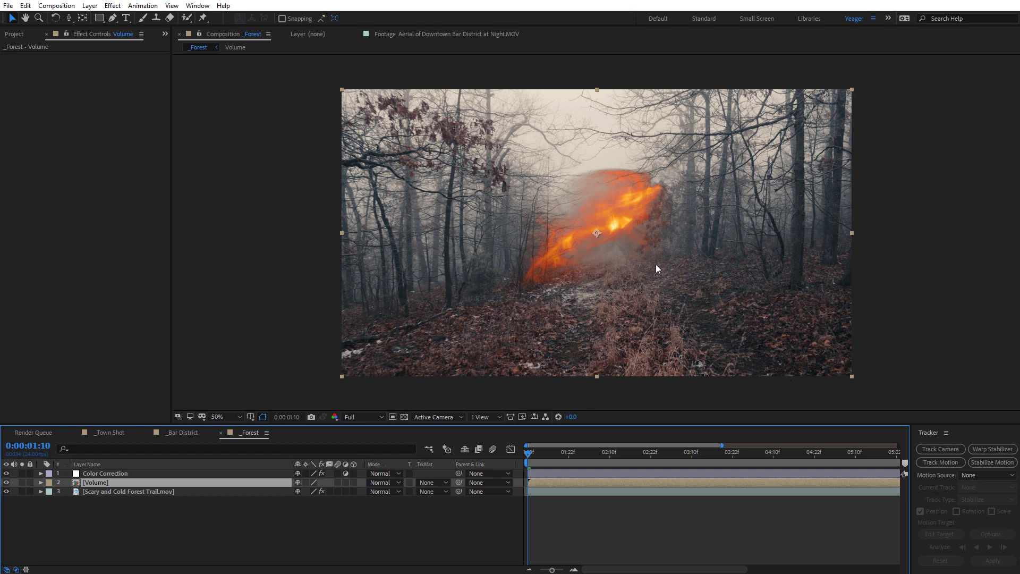
click(387, 483)
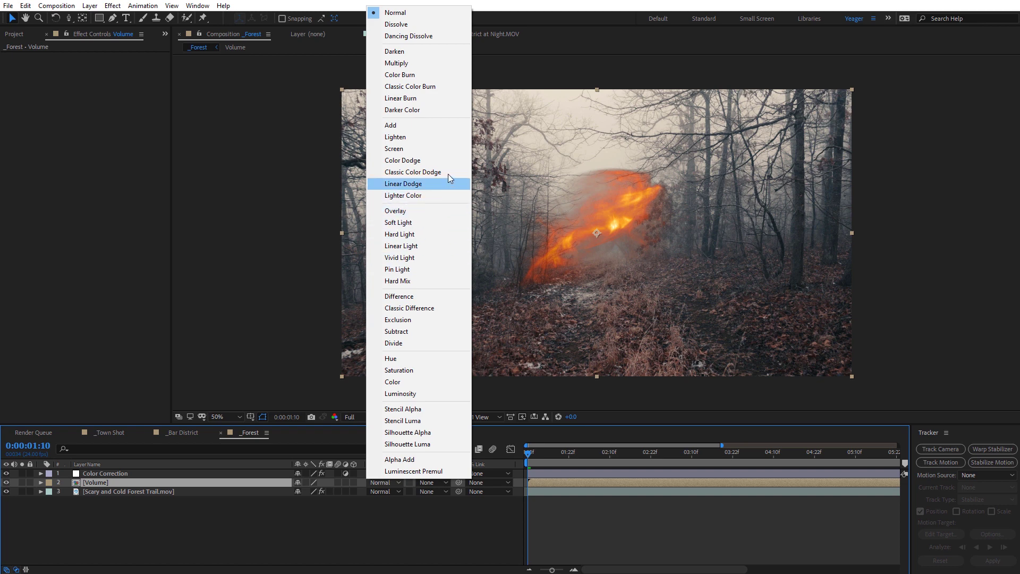
click(440, 148)
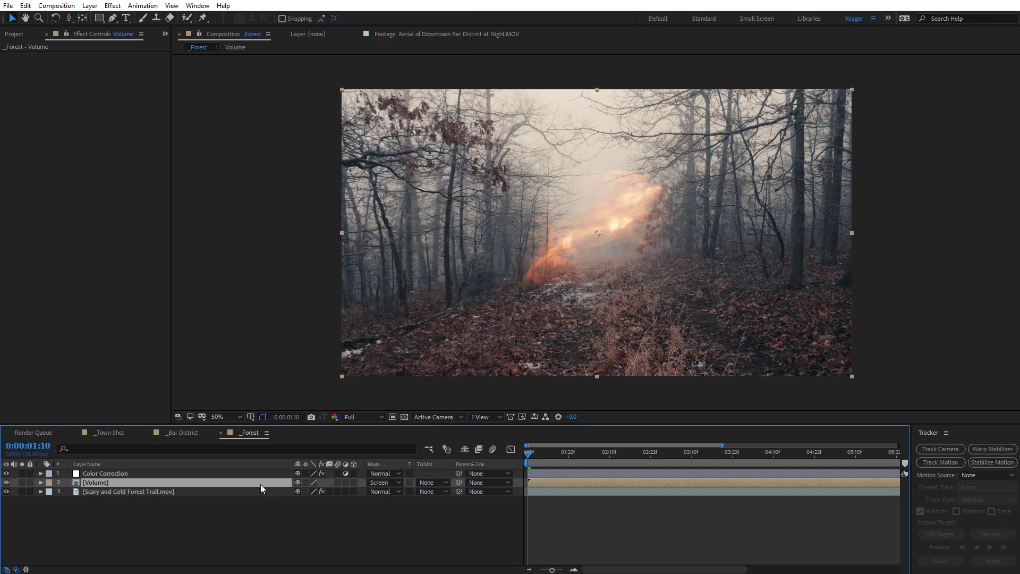
In the Volume composition, show the transparency grid and add a 1920 x 1080 px black solid beneath the FLUX layer
double_click(127, 481)
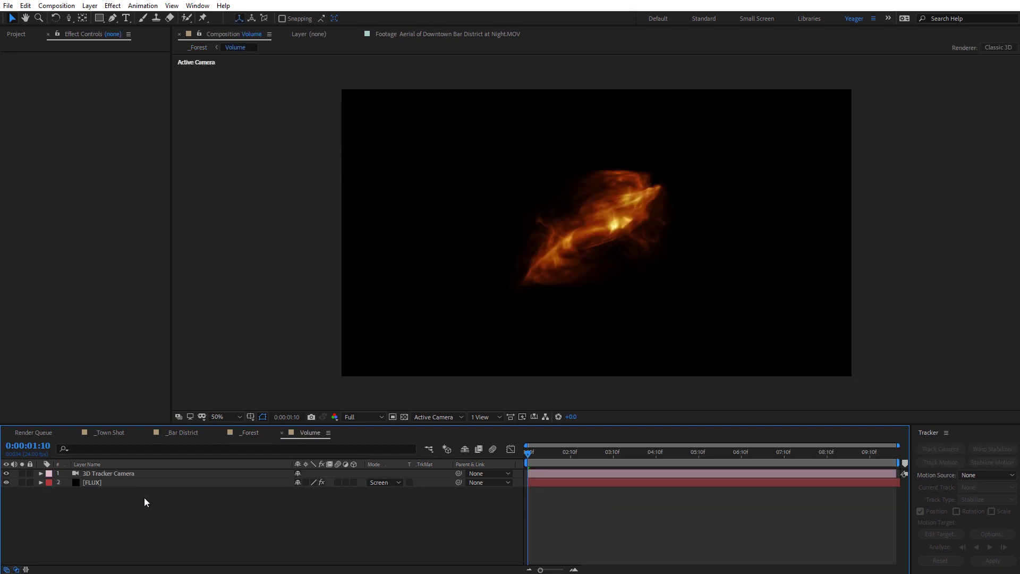
click(404, 416)
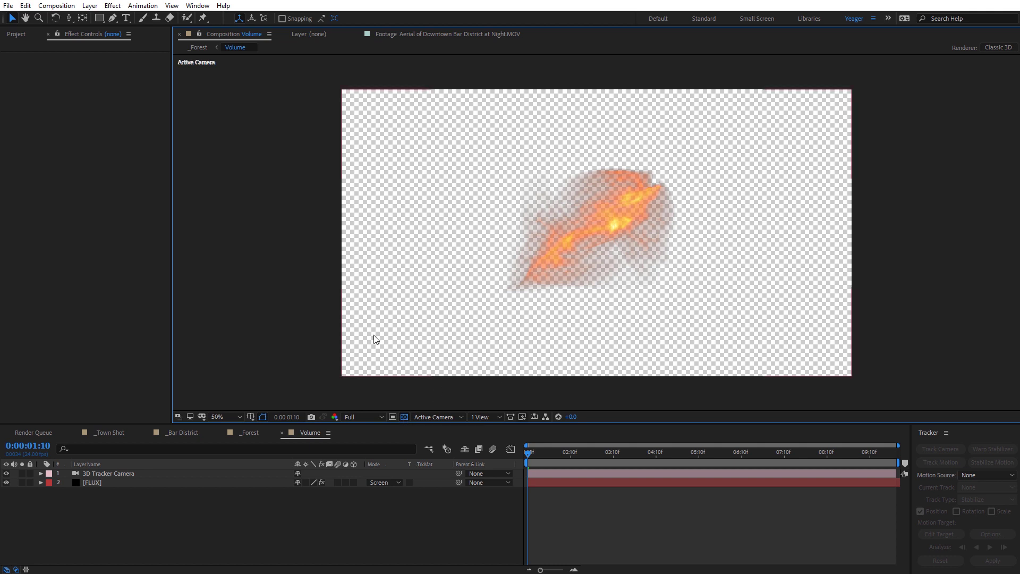
right_click(226, 207)
mouse_move(248, 212)
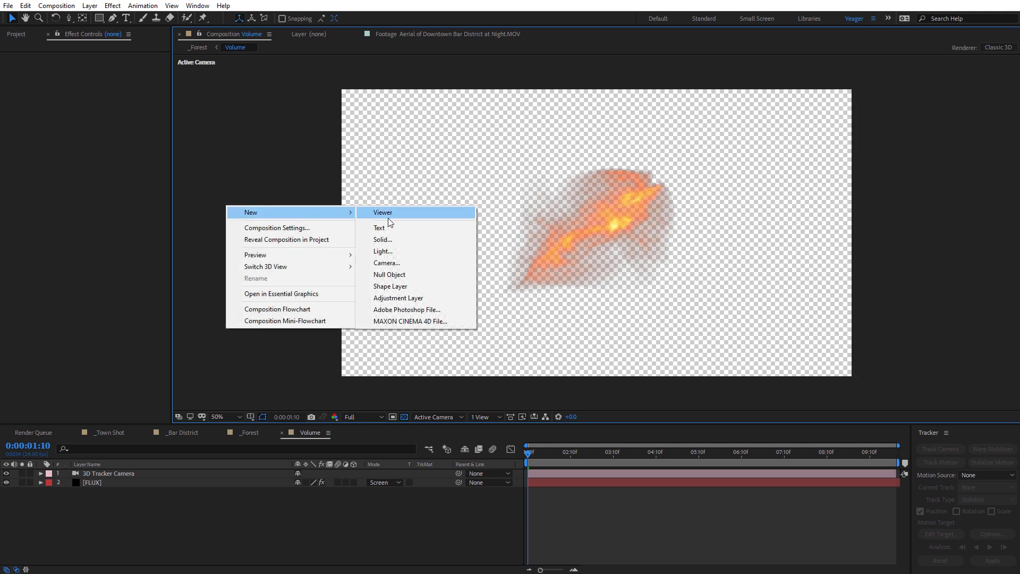
click(392, 240)
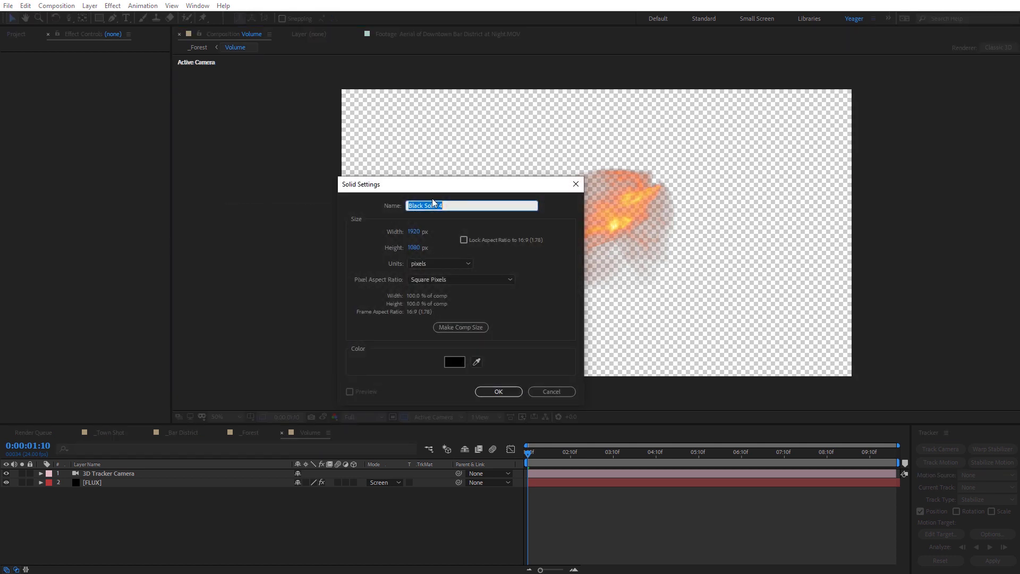
click(454, 362)
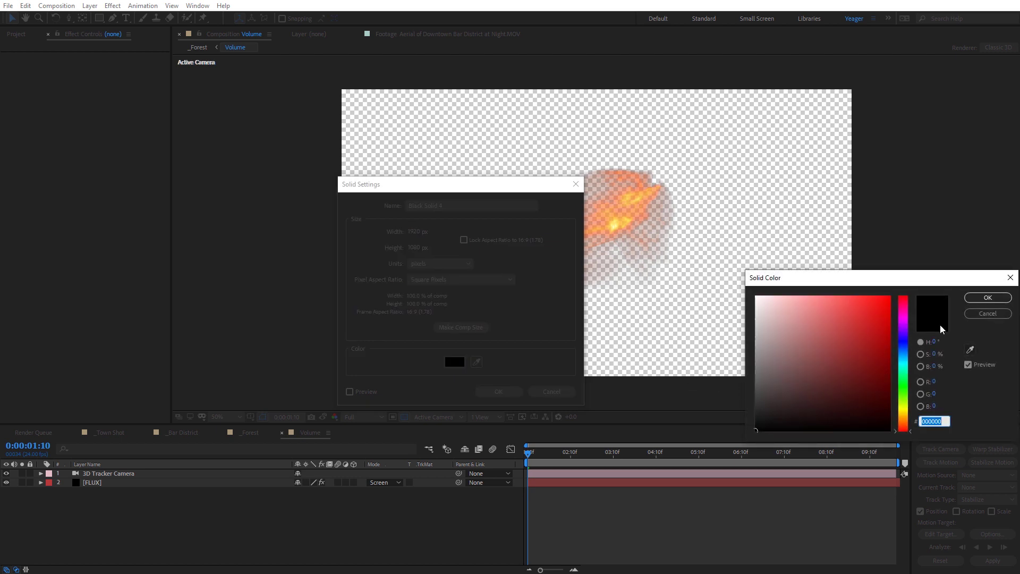
click(988, 297)
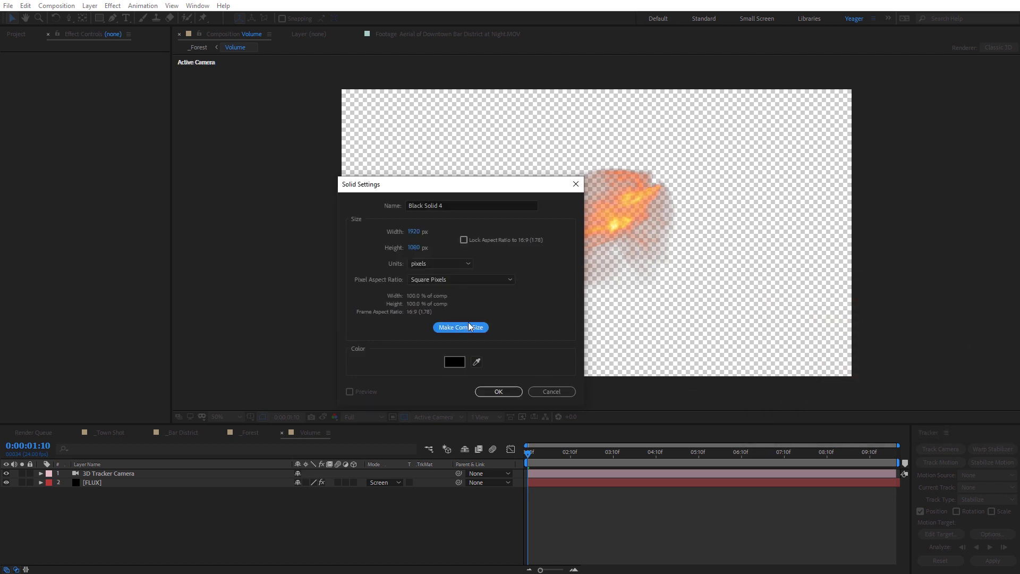
click(505, 392)
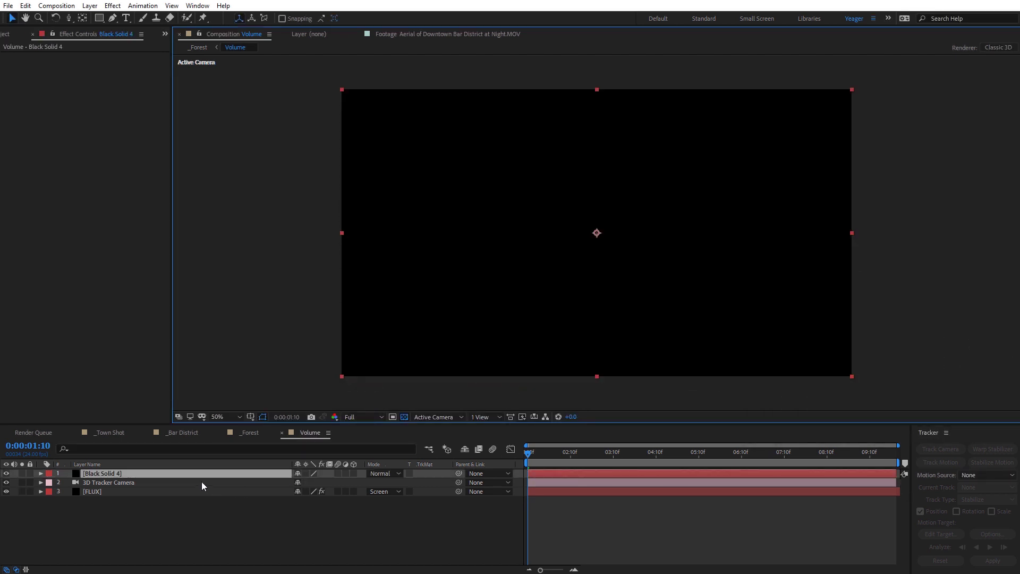
drag(114, 476, 137, 500)
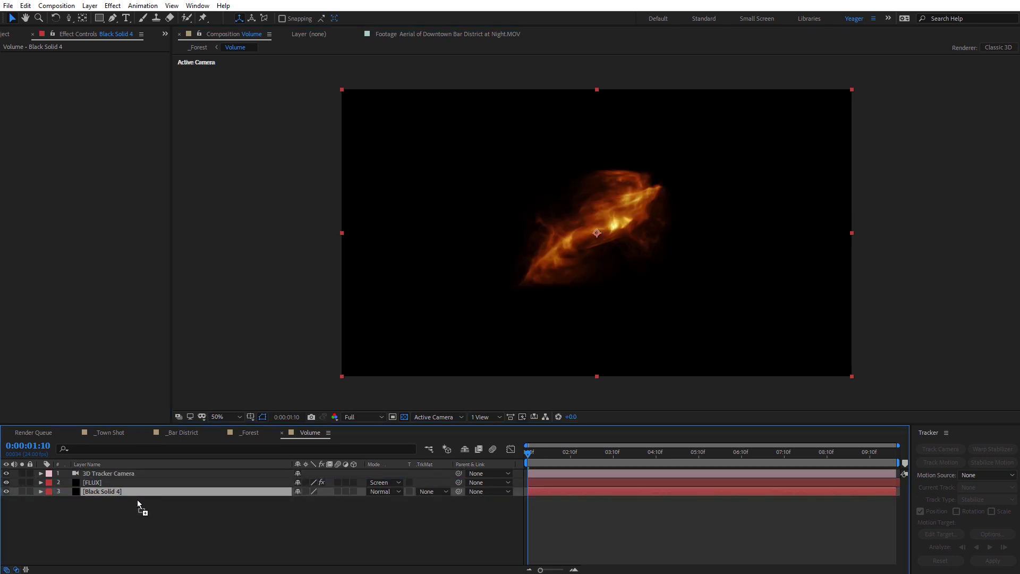
Return to the _Forest composition and apply the Unsharp Mask effect to the Volume layer
click(248, 433)
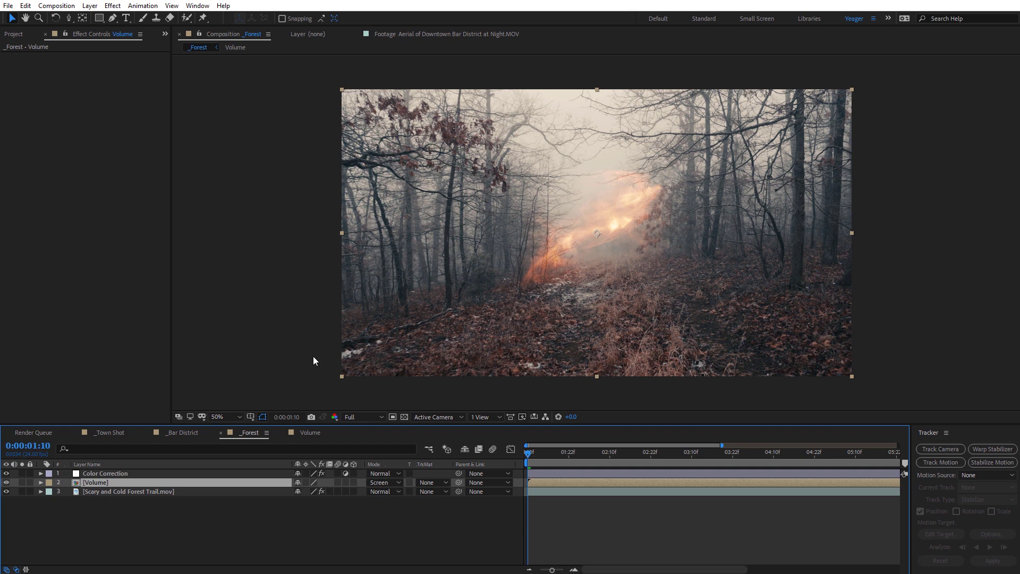
click(113, 5)
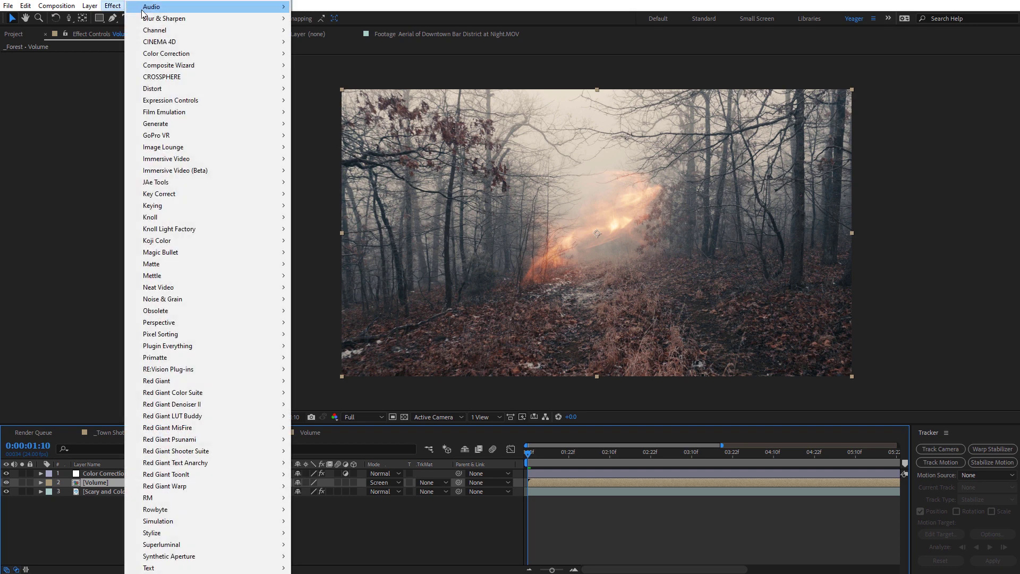
mouse_move(206, 19)
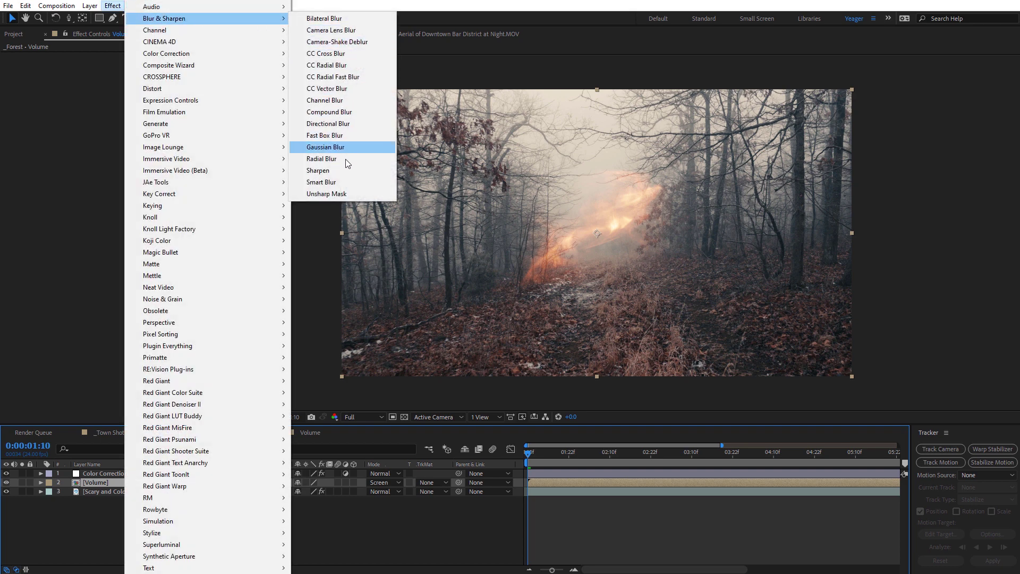
click(340, 194)
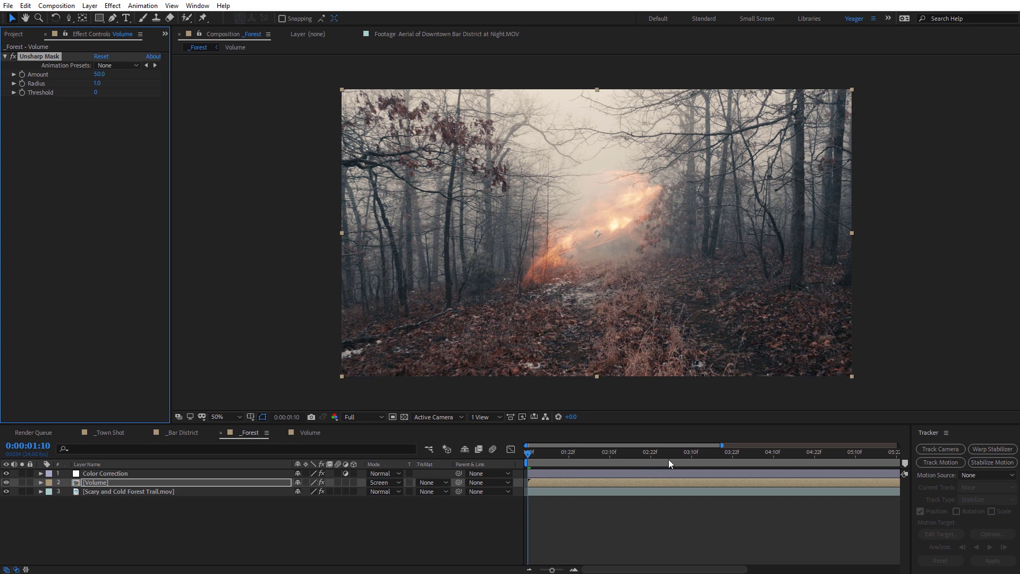
At 0:00:03:09, raise the Unsharp Mask Radius to 19.1 and compare the fire with the effect off and on
click(688, 462)
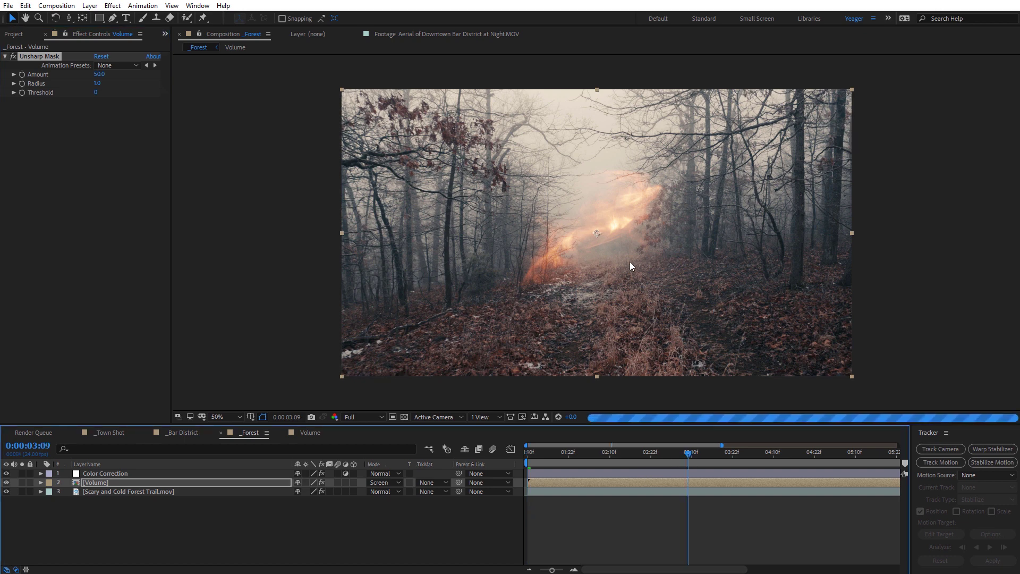
scroll(610, 248, up, 2)
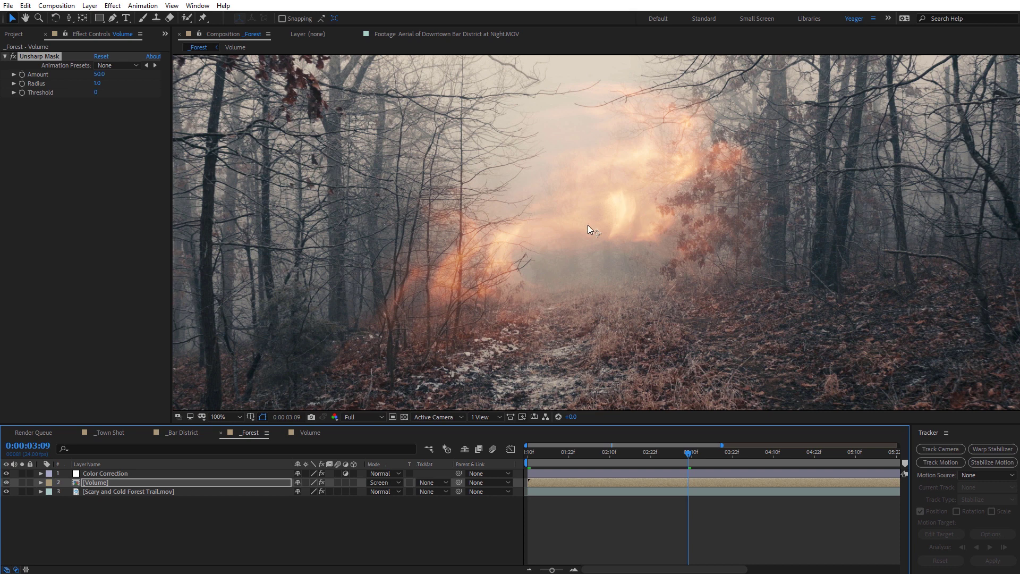
drag(96, 88, 203, 96)
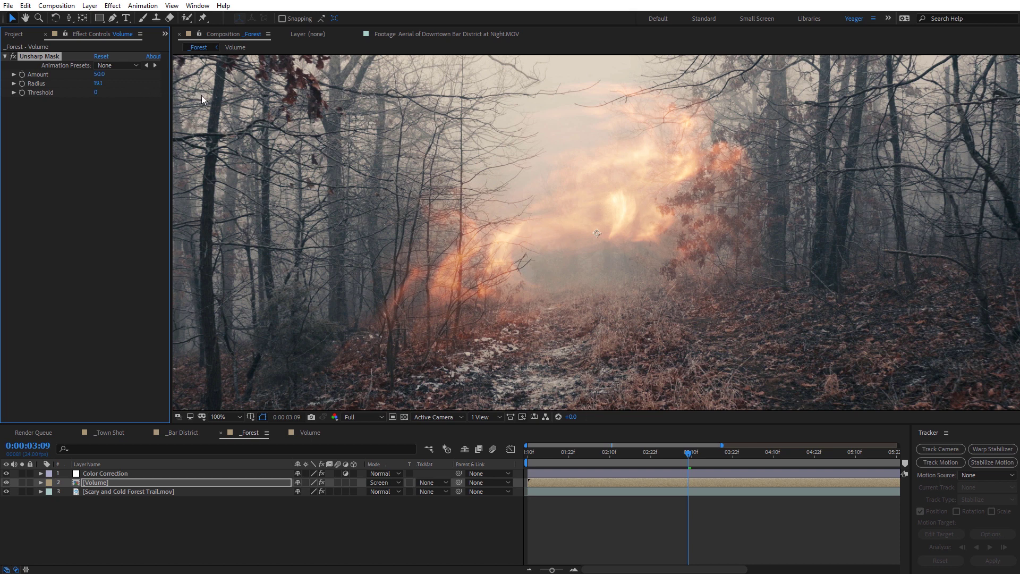
click(13, 56)
click(13, 56)
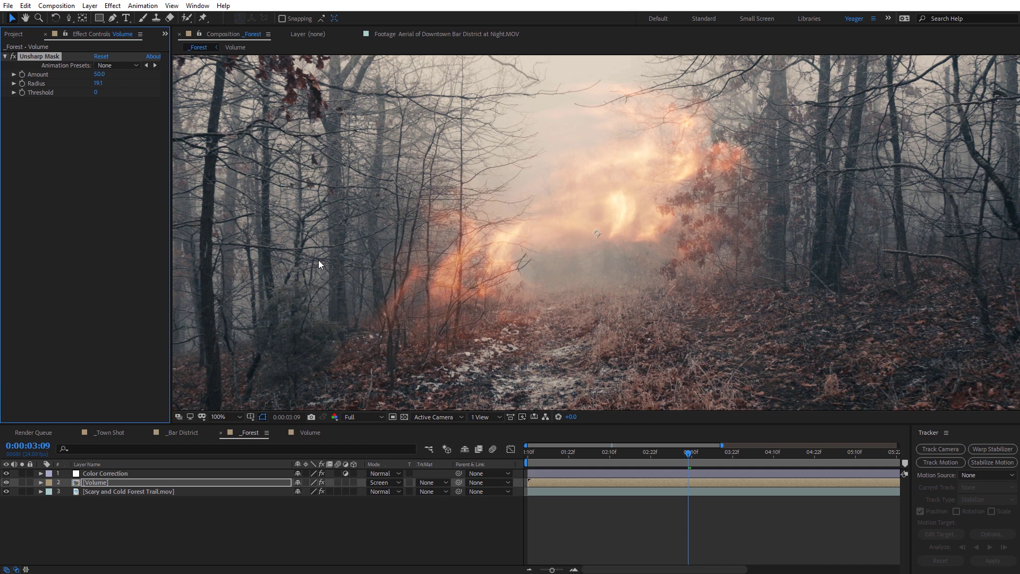